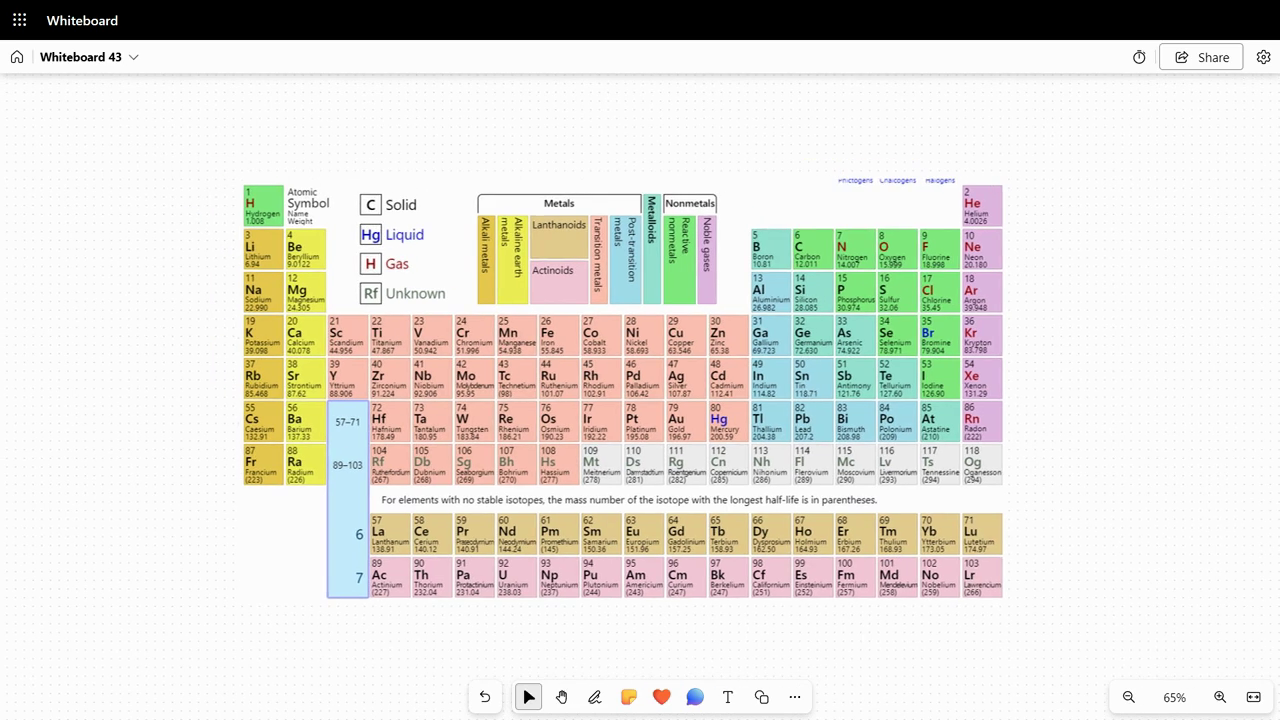
- Zoom the canvas from 65% to 85% and pan slightly to frame the periodic table
{"action": "scroll", "coordinate": [640, 360], "scroll_direction": "up", "scroll_amount": 3}
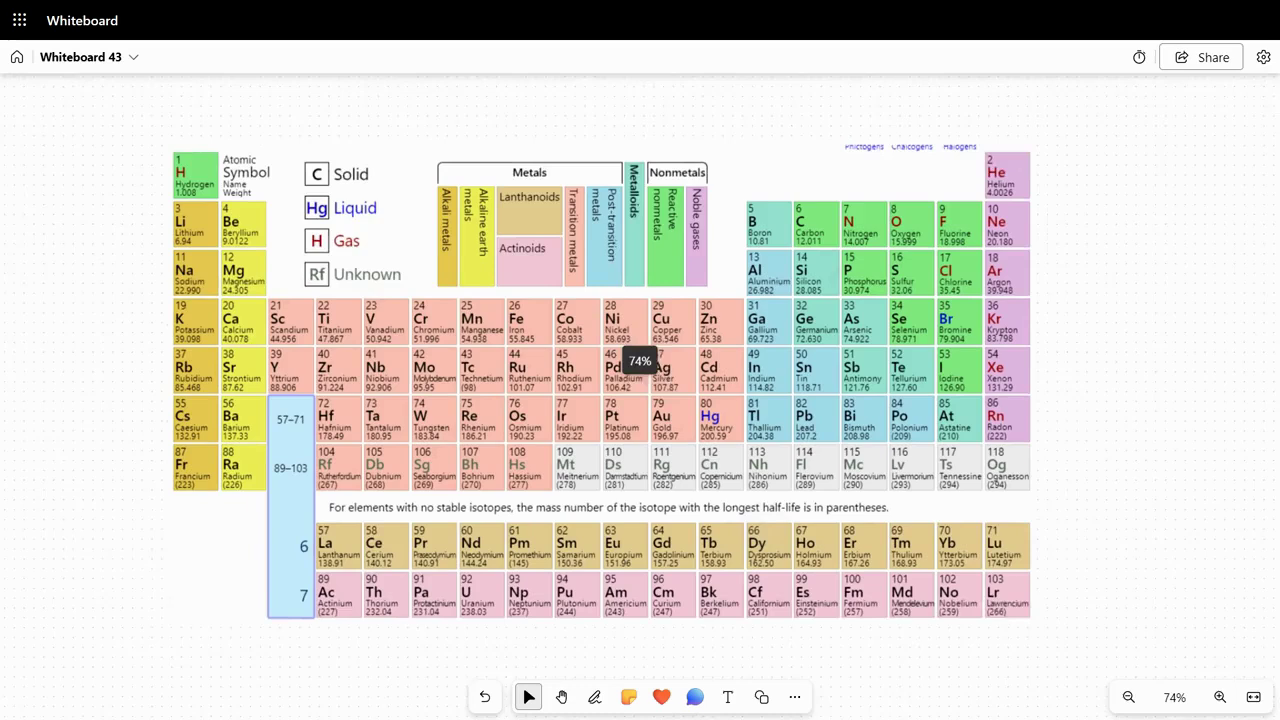
{"action": "scroll", "coordinate": [640, 358], "scroll_direction": "up", "scroll_amount": 1}
{"action": "left_click_drag", "start_coordinate": [640, 356], "coordinate": [642, 342]}
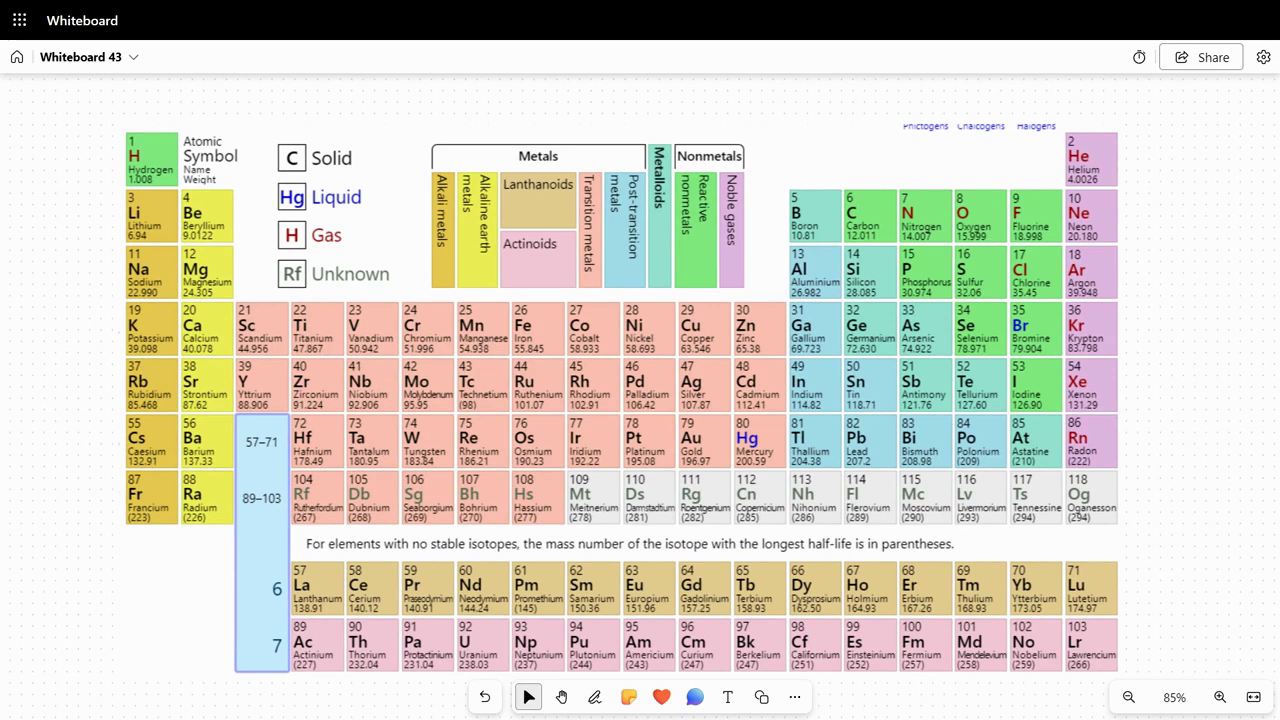
- With the red pen, write group numbers 1 and 2 with lines down their columns
{"action": "left_click", "coordinate": [595, 697]}
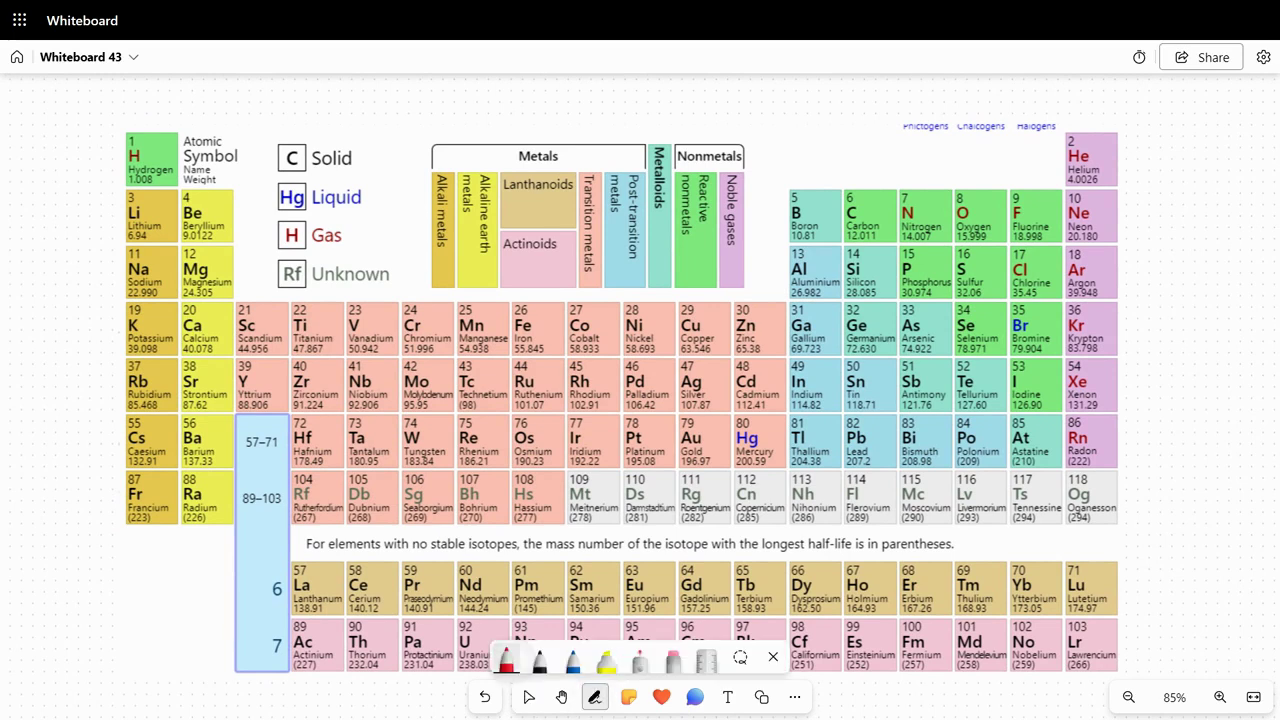
{"action": "left_click", "coordinate": [506, 660]}
{"action": "left_click", "coordinate": [175, 607]}
{"action": "left_click_drag", "start_coordinate": [141, 90], "coordinate": [145, 108]}
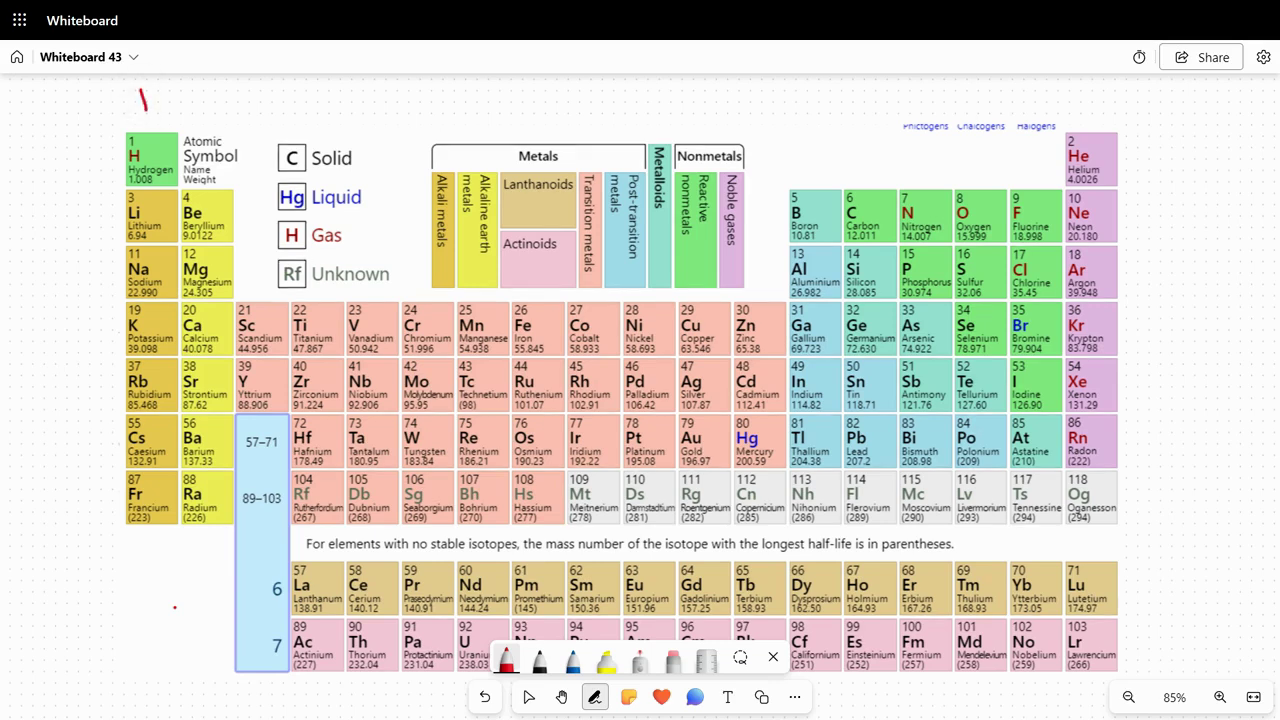
{"action": "left_click_drag", "start_coordinate": [146, 376], "coordinate": [139, 451]}
{"action": "left_click_drag", "start_coordinate": [197, 94], "coordinate": [236, 109]}
{"action": "left_click_drag", "start_coordinate": [210, 178], "coordinate": [190, 522]}
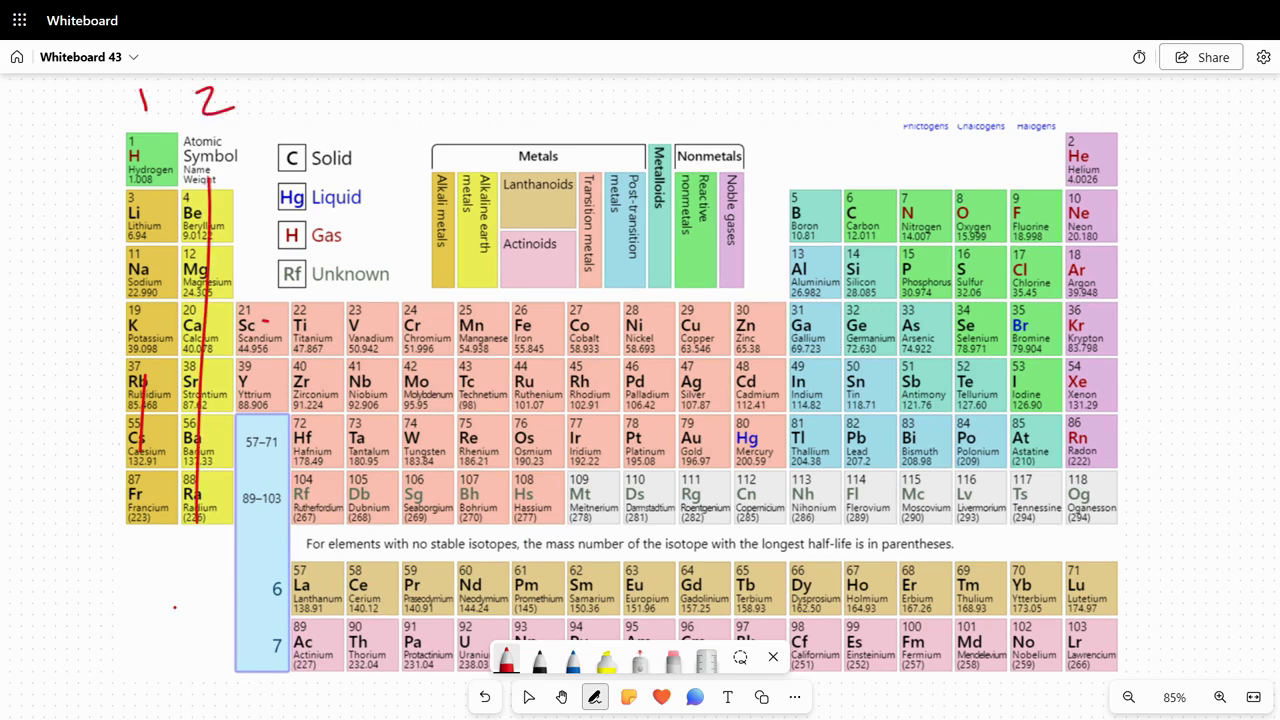
- Cross out the transition metals with a red X and write group numbers 3, 4 and 5
{"action": "left_click_drag", "start_coordinate": [265, 320], "coordinate": [800, 515]}
{"action": "mouse_move", "coordinate": [262, 535]}
{"action": "left_mouse_down"}
{"action": "mouse_move", "coordinate": [364, 480]}
{"action": "mouse_move", "coordinate": [766, 323]}
{"action": "left_mouse_up"}
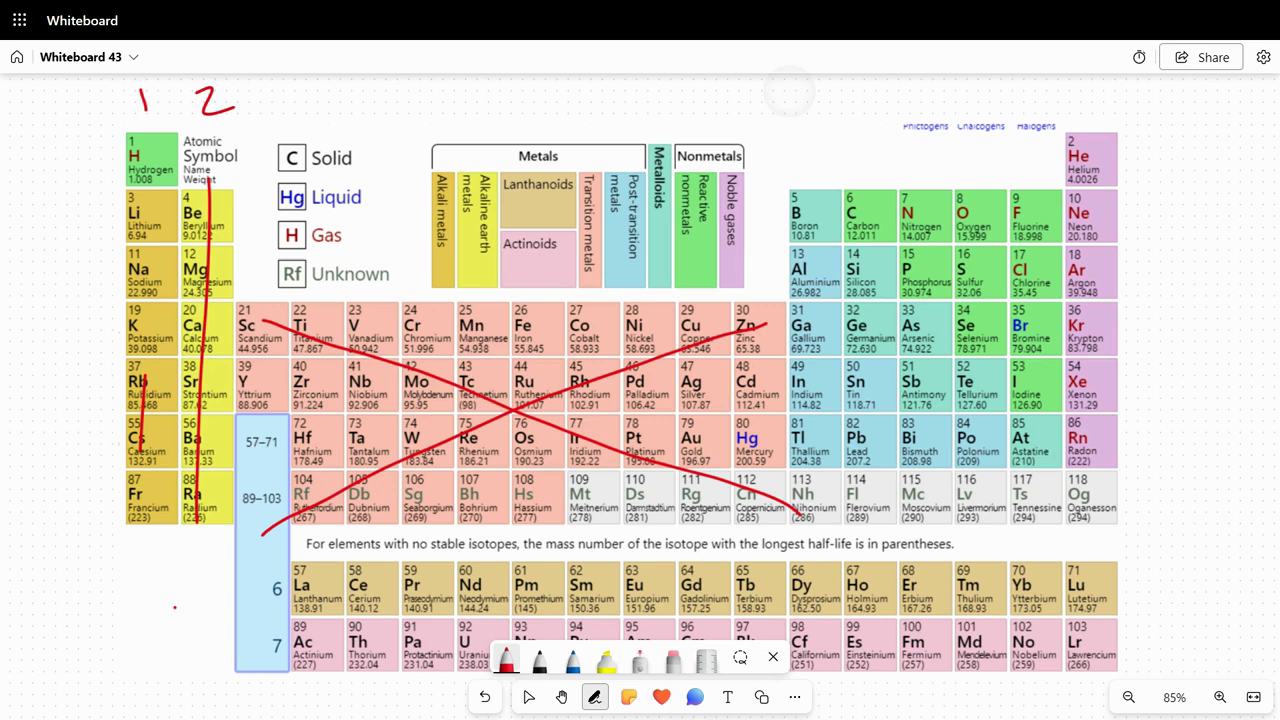
{"action": "mouse_move", "coordinate": [790, 90]}
{"action": "left_mouse_down"}
{"action": "mouse_move", "coordinate": [818, 128]}
{"action": "mouse_move", "coordinate": [793, 137]}
{"action": "left_mouse_up"}
{"action": "mouse_move", "coordinate": [866, 108]}
{"action": "left_mouse_down"}
{"action": "mouse_move", "coordinate": [853, 128]}
{"action": "mouse_move", "coordinate": [878, 125]}
{"action": "left_mouse_up"}
{"action": "left_click_drag", "start_coordinate": [880, 100], "coordinate": [883, 148]}
{"action": "mouse_move", "coordinate": [912, 106]}
{"action": "left_mouse_down"}
{"action": "mouse_move", "coordinate": [920, 134]}
{"action": "mouse_move", "coordinate": [906, 150]}
{"action": "left_mouse_up"}
{"action": "mouse_move", "coordinate": [913, 110]}
{"action": "left_mouse_down"}
{"action": "mouse_move", "coordinate": [952, 102]}
{"action": "mouse_move", "coordinate": [960, 145]}
{"action": "mouse_move", "coordinate": [1032, 135]}
{"action": "left_mouse_up"}
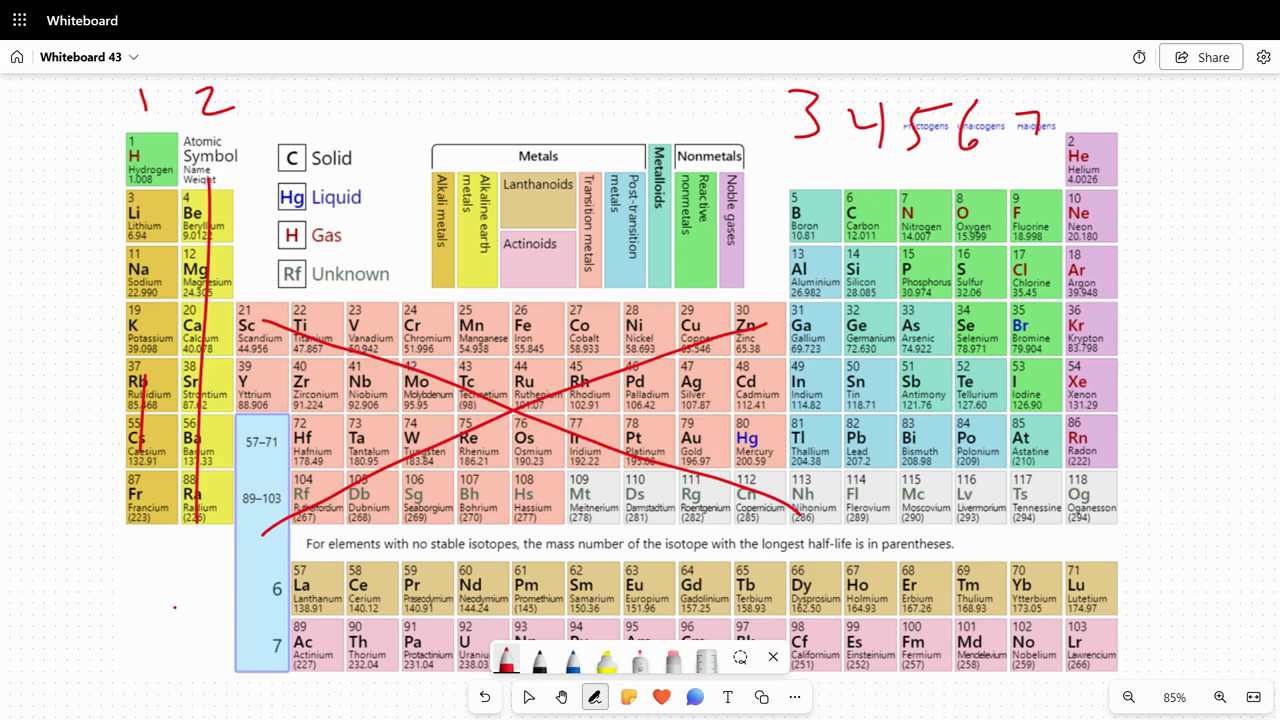
- Write 8 above helium, mark beside it, and loop the noble-gas column
{"action": "mouse_move", "coordinate": [1098, 84]}
{"action": "left_mouse_down"}
{"action": "mouse_move", "coordinate": [1078, 102]}
{"action": "mouse_move", "coordinate": [1092, 86]}
{"action": "left_mouse_up"}
{"action": "left_click_drag", "start_coordinate": [1102, 152], "coordinate": [1134, 145]}
{"action": "left_click_drag", "start_coordinate": [1146, 138], "coordinate": [1177, 149]}
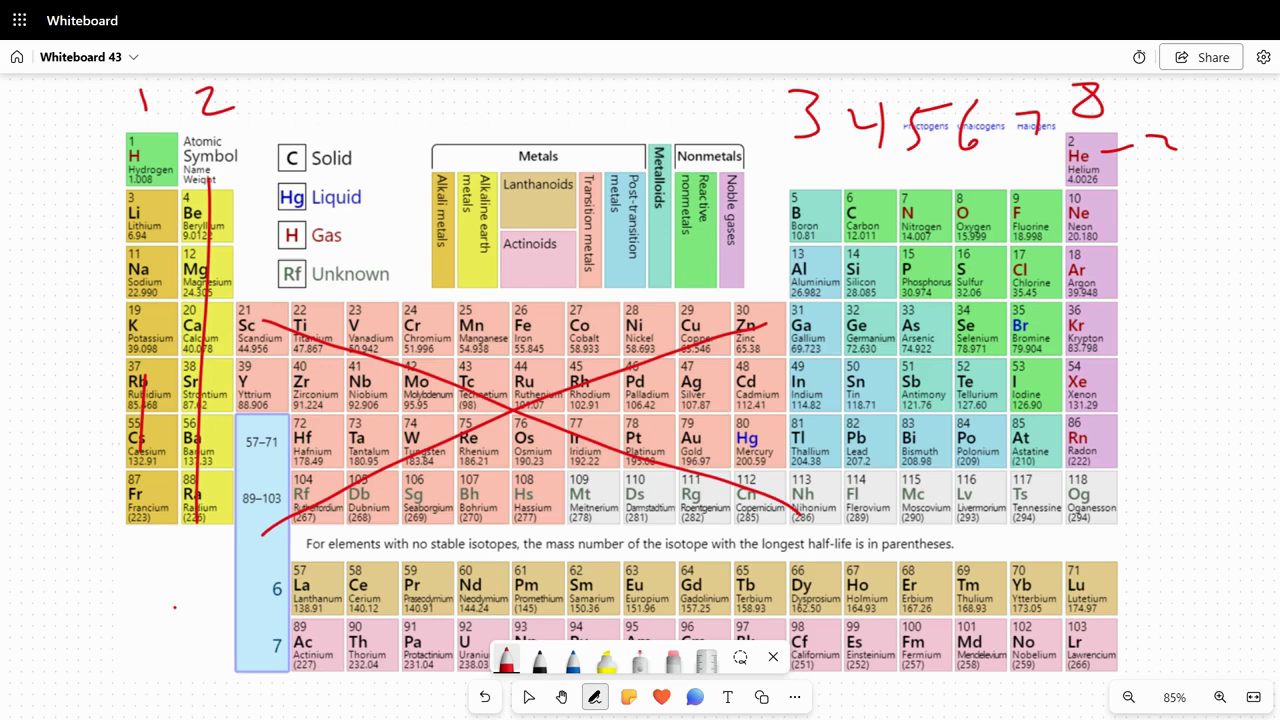
{"action": "mouse_move", "coordinate": [1150, 462]}
{"action": "left_mouse_down"}
{"action": "mouse_move", "coordinate": [1100, 482]}
{"action": "mouse_move", "coordinate": [1062, 285]}
{"action": "mouse_move", "coordinate": [1112, 114]}
{"action": "mouse_move", "coordinate": [1127, 445]}
{"action": "left_mouse_up"}
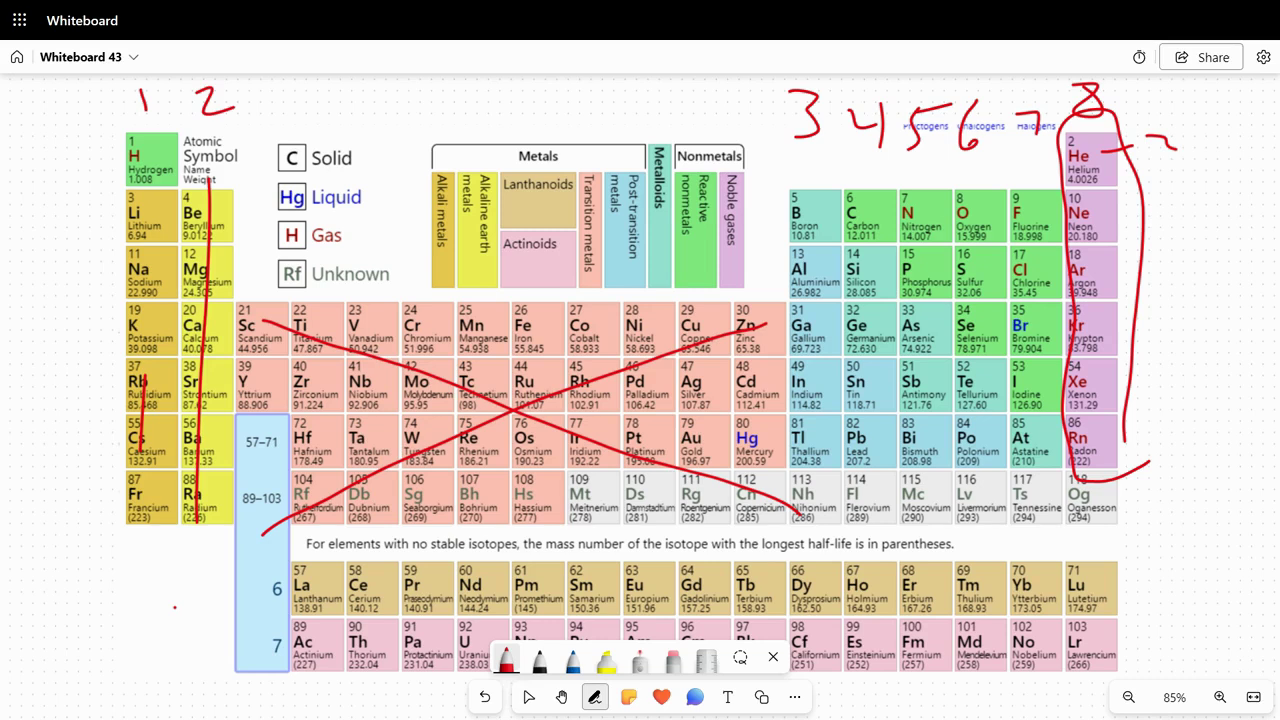
- Pan the board left with the Hand tool to reveal empty space right of the table
{"action": "left_click", "coordinate": [561, 697]}
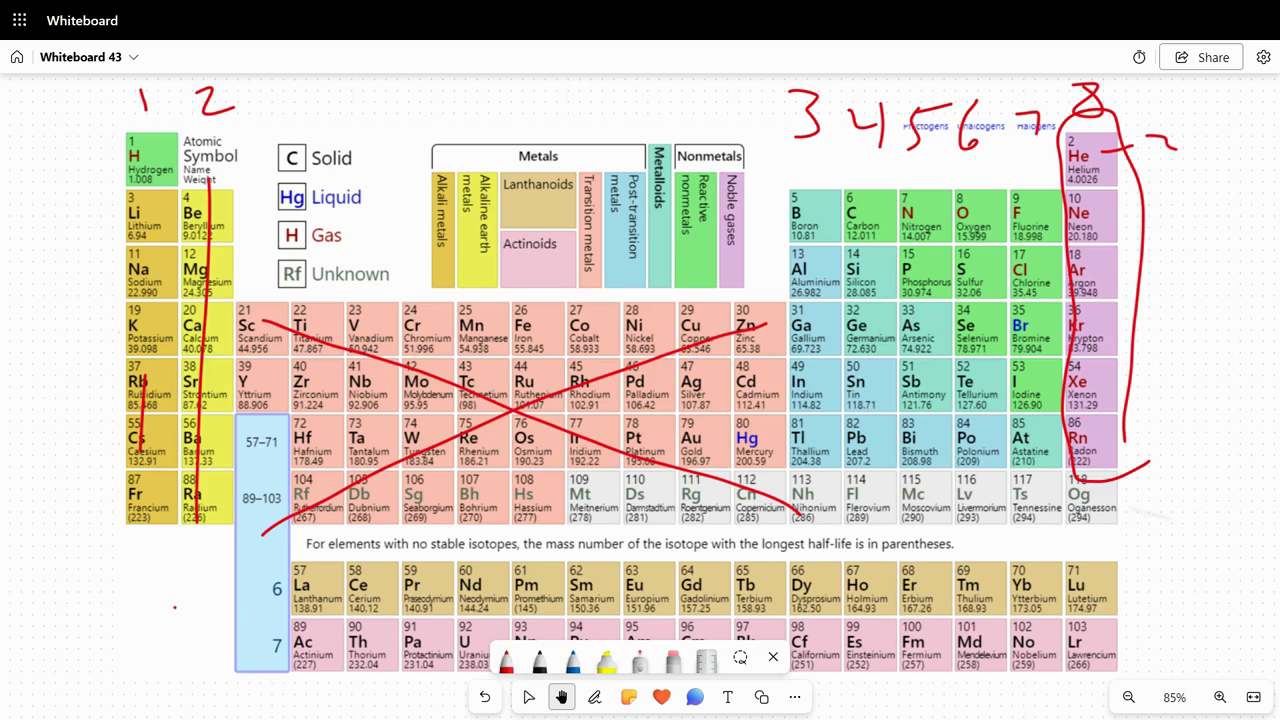
{"action": "left_click_drag", "start_coordinate": [1000, 350], "coordinate": [308, 317]}
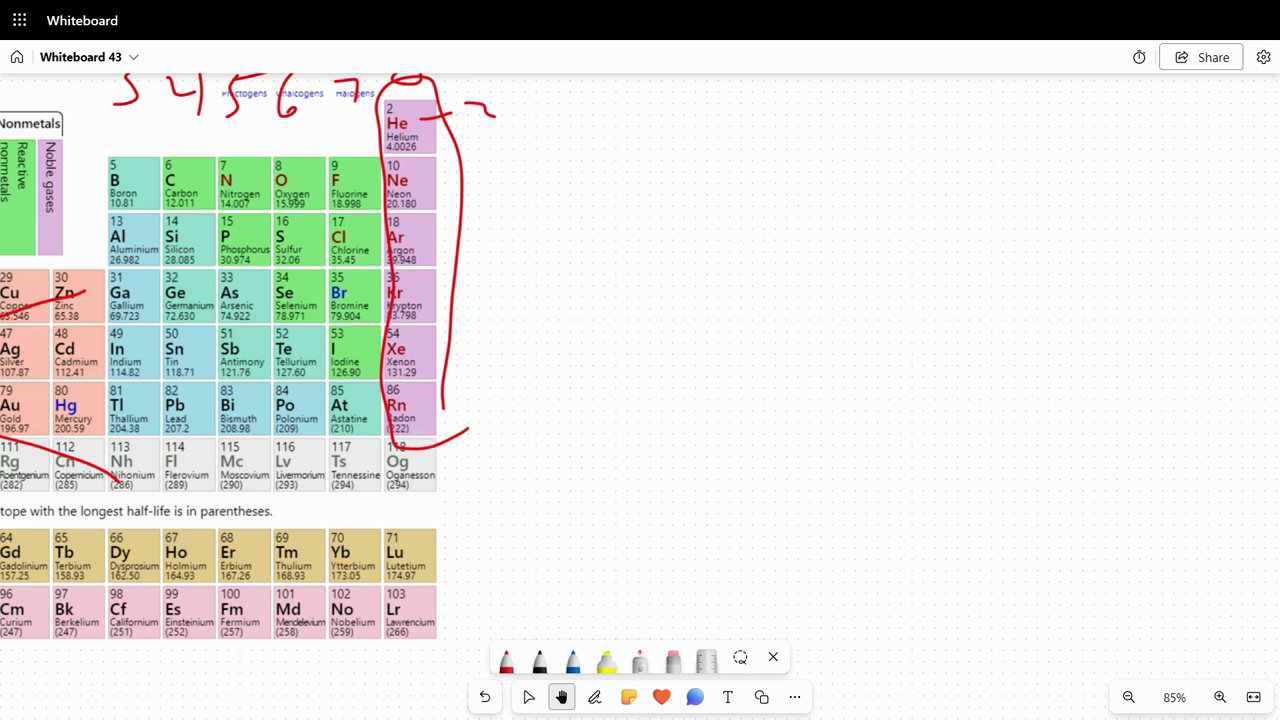
- In black ink, draw a large F, circle the Fluorine cell, and write 7 at upper right
{"action": "left_click", "coordinate": [539, 657]}
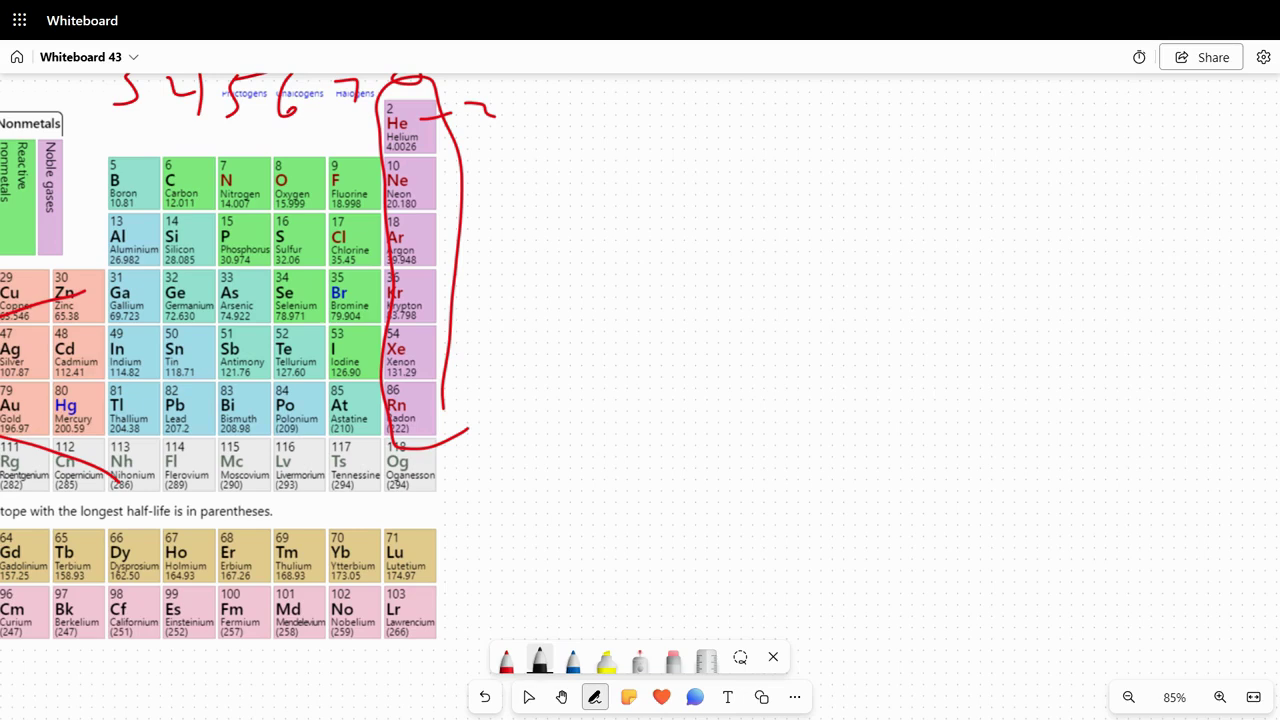
{"action": "mouse_move", "coordinate": [720, 172]}
{"action": "left_mouse_down"}
{"action": "mouse_move", "coordinate": [720, 370]}
{"action": "mouse_move", "coordinate": [757, 173]}
{"action": "mouse_move", "coordinate": [863, 168]}
{"action": "left_mouse_up"}
{"action": "left_click_drag", "start_coordinate": [724, 248], "coordinate": [848, 238]}
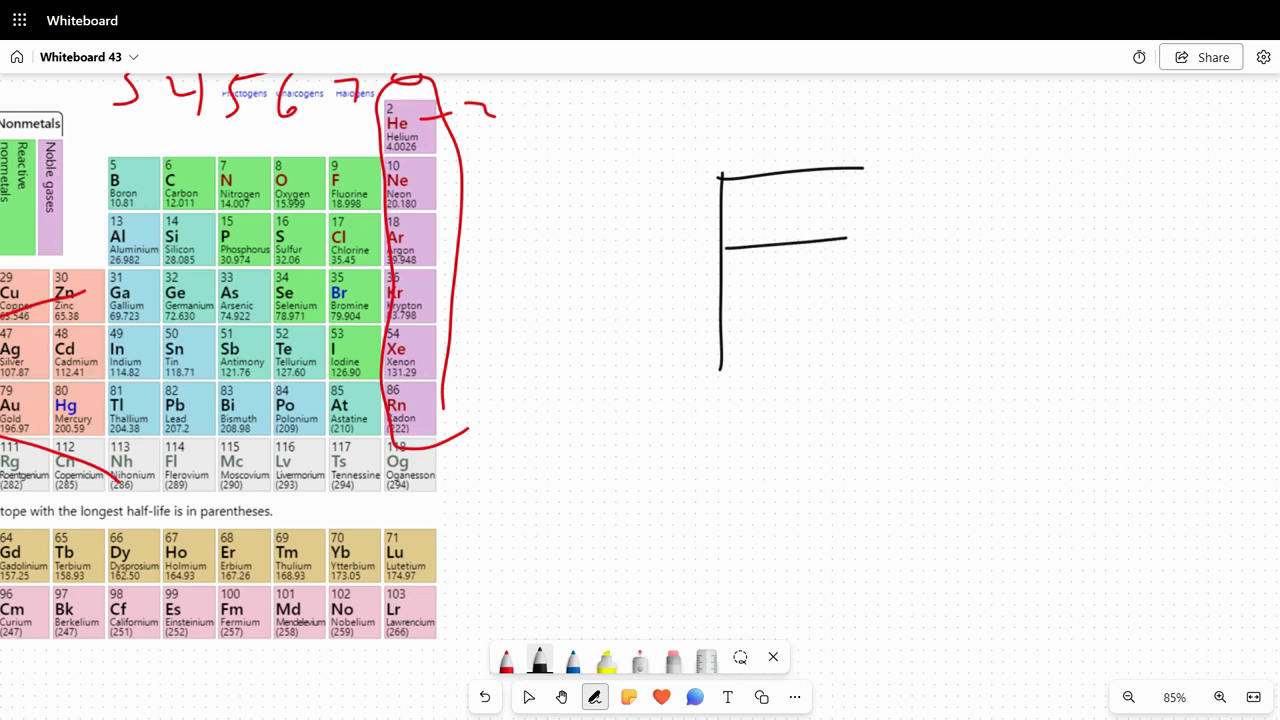
{"action": "left_click_drag", "start_coordinate": [354, 137], "coordinate": [374, 140]}
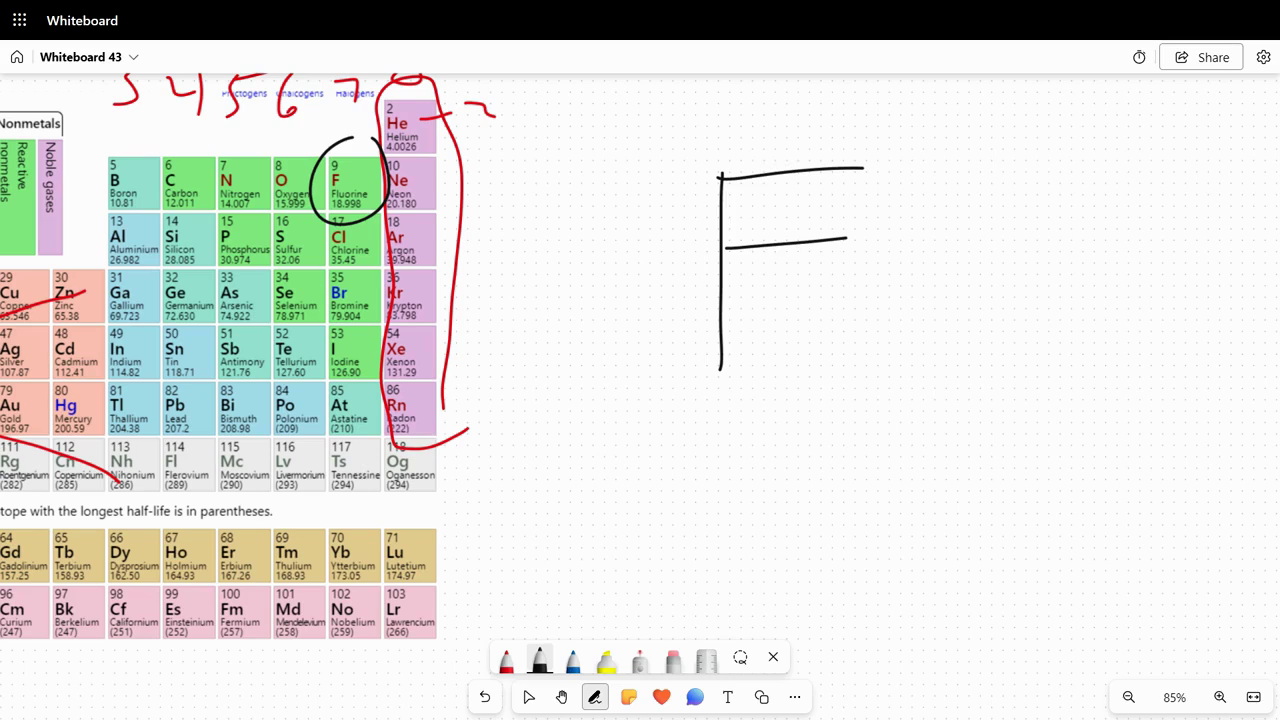
{"action": "left_click_drag", "start_coordinate": [341, 113], "coordinate": [346, 137]}
{"action": "left_click_drag", "start_coordinate": [1070, 139], "coordinate": [1106, 172]}
- Draw red lines on the left, bottom, right and top sides of the large F
{"action": "left_click", "coordinate": [506, 660]}
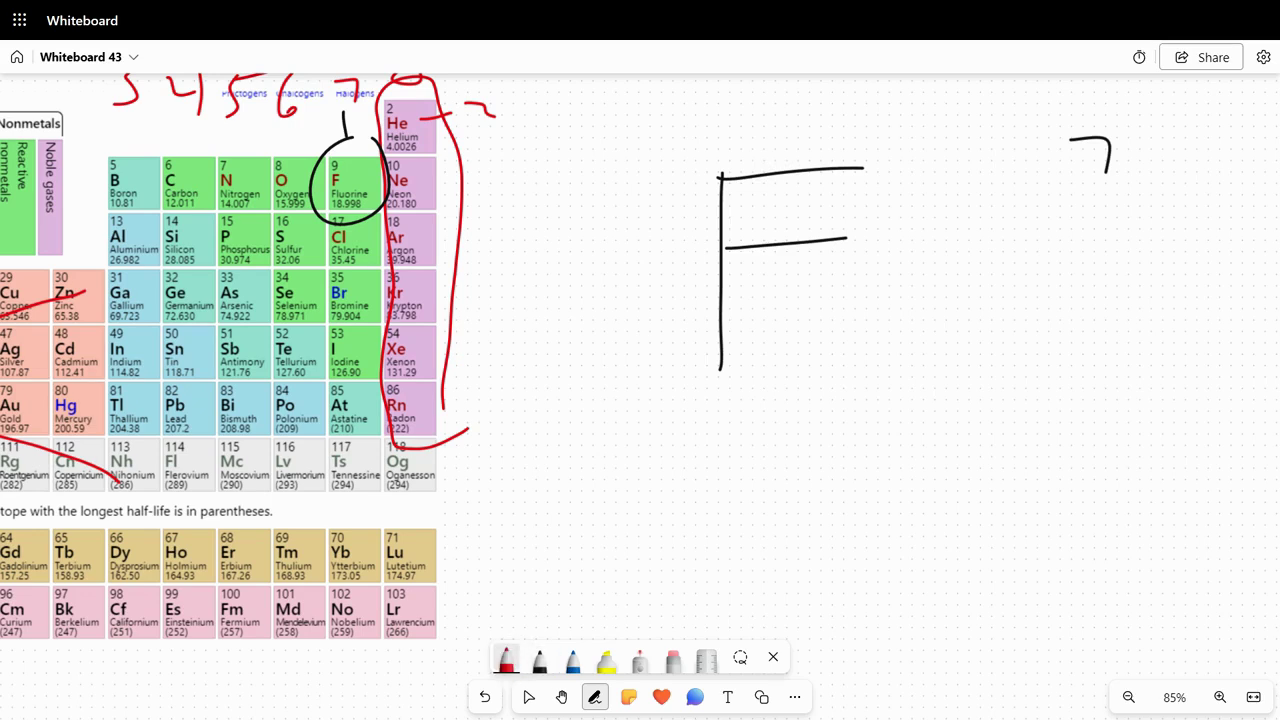
{"action": "left_click_drag", "start_coordinate": [671, 182], "coordinate": [673, 322]}
{"action": "left_click_drag", "start_coordinate": [713, 405], "coordinate": [820, 409]}
{"action": "left_click_drag", "start_coordinate": [896, 202], "coordinate": [896, 336]}
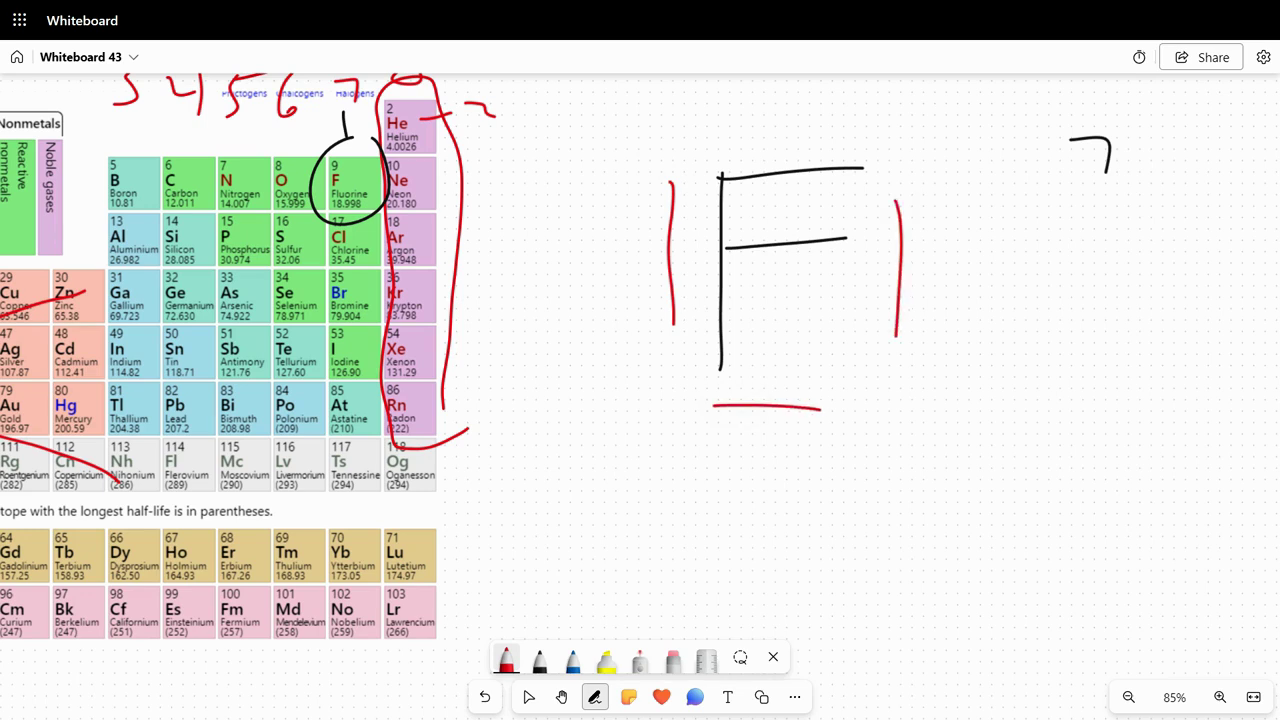
{"action": "left_click_drag", "start_coordinate": [724, 127], "coordinate": [841, 122]}
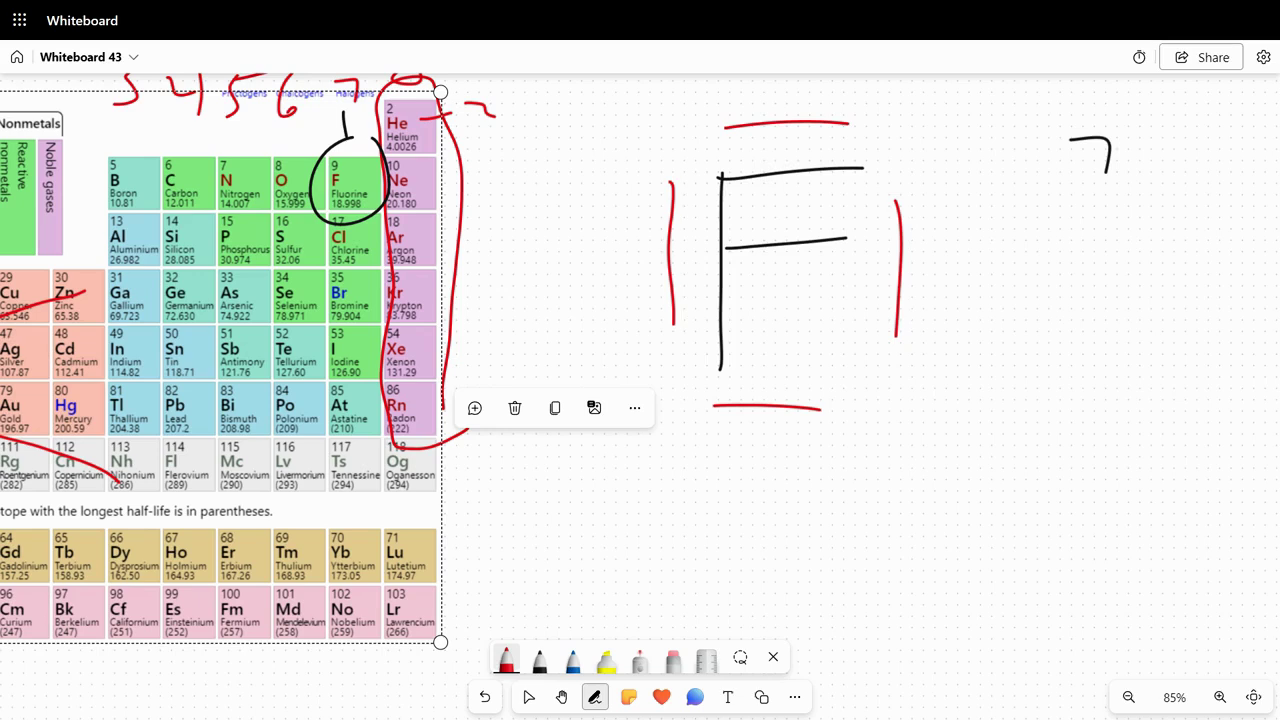
- Deselect the table image and write a black 2 below the 7
{"action": "key", "text": "Escape"}
{"action": "left_click", "coordinate": [539, 660]}
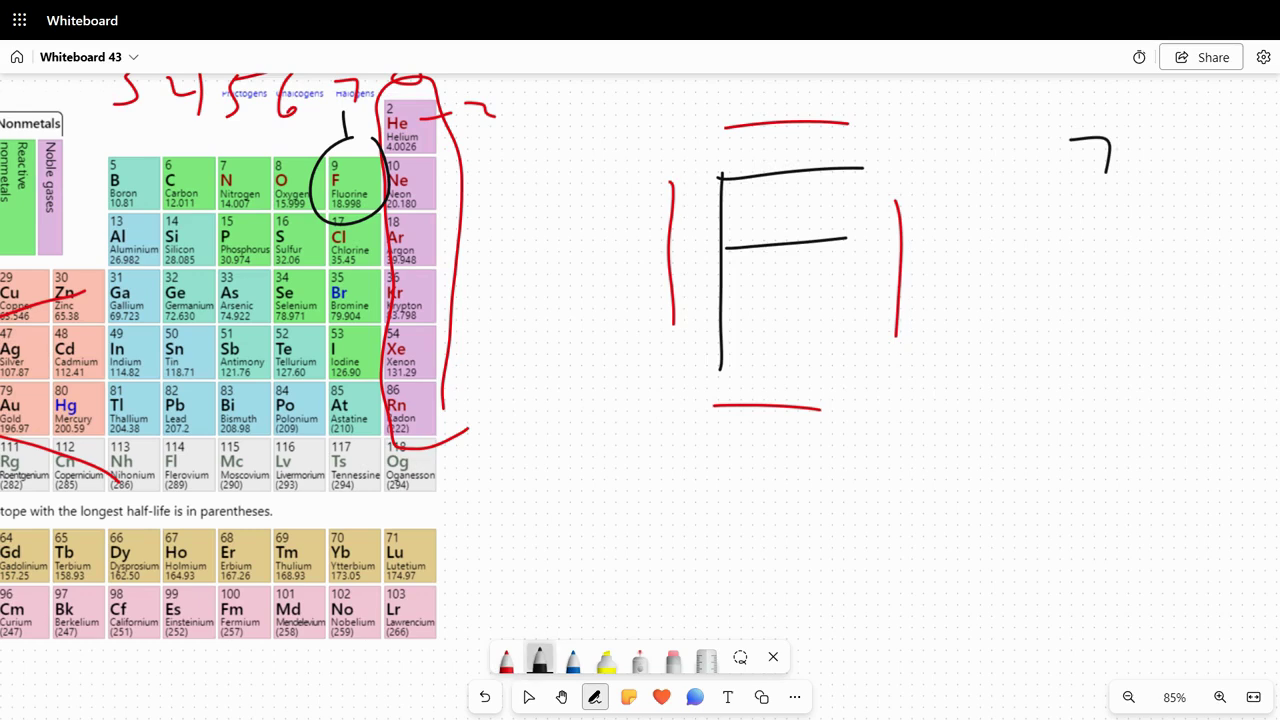
{"action": "left_click_drag", "start_coordinate": [1156, 440], "coordinate": [1193, 478]}
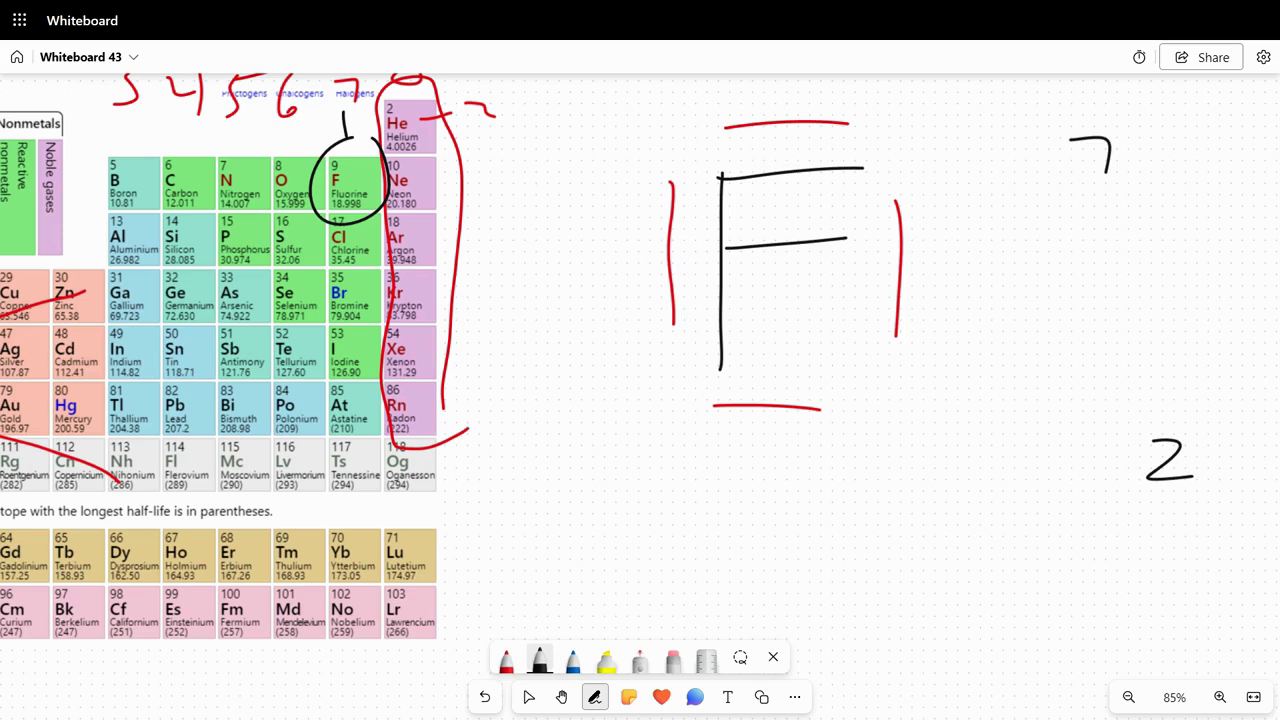
- Draw short red marks around the F, then erase the stray red marks
{"action": "left_click", "coordinate": [506, 660]}
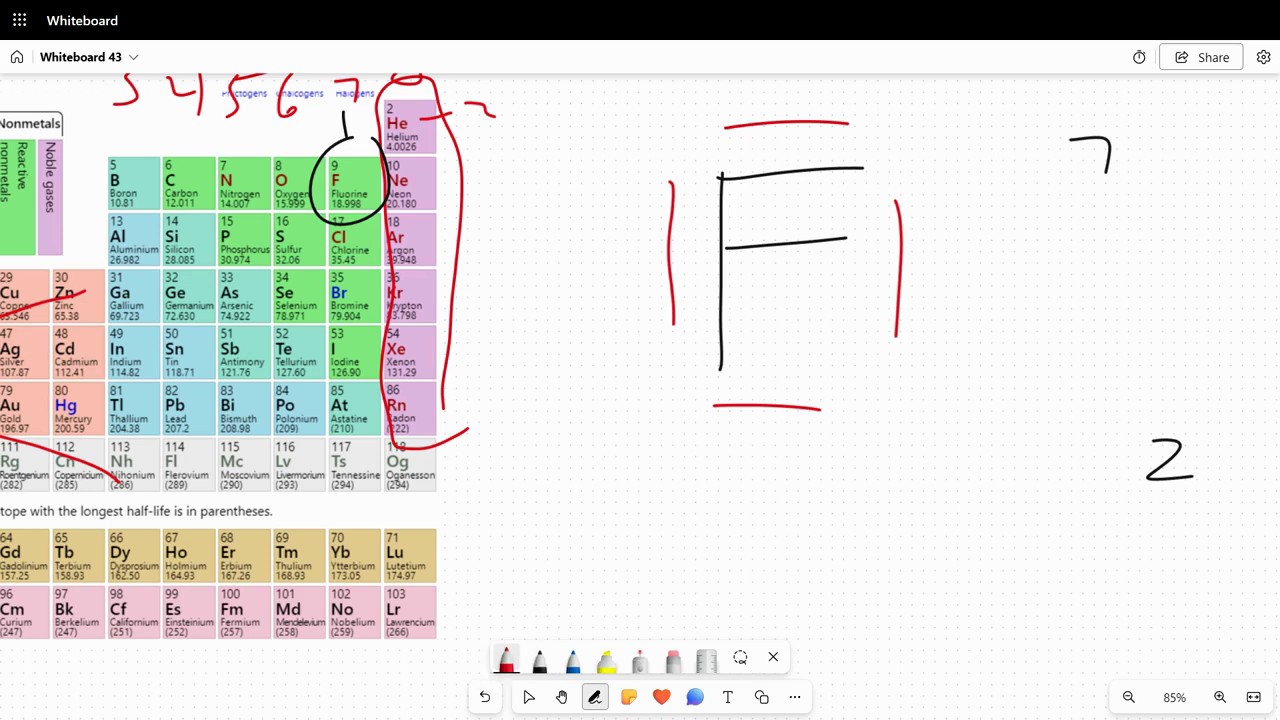
{"action": "left_click_drag", "start_coordinate": [765, 461], "coordinate": [764, 474]}
{"action": "left_click_drag", "start_coordinate": [991, 259], "coordinate": [1012, 260]}
{"action": "left_click_drag", "start_coordinate": [571, 261], "coordinate": [596, 262]}
{"action": "left_click", "coordinate": [673, 657]}
{"action": "left_click_drag", "start_coordinate": [577, 235], "coordinate": [586, 290]}
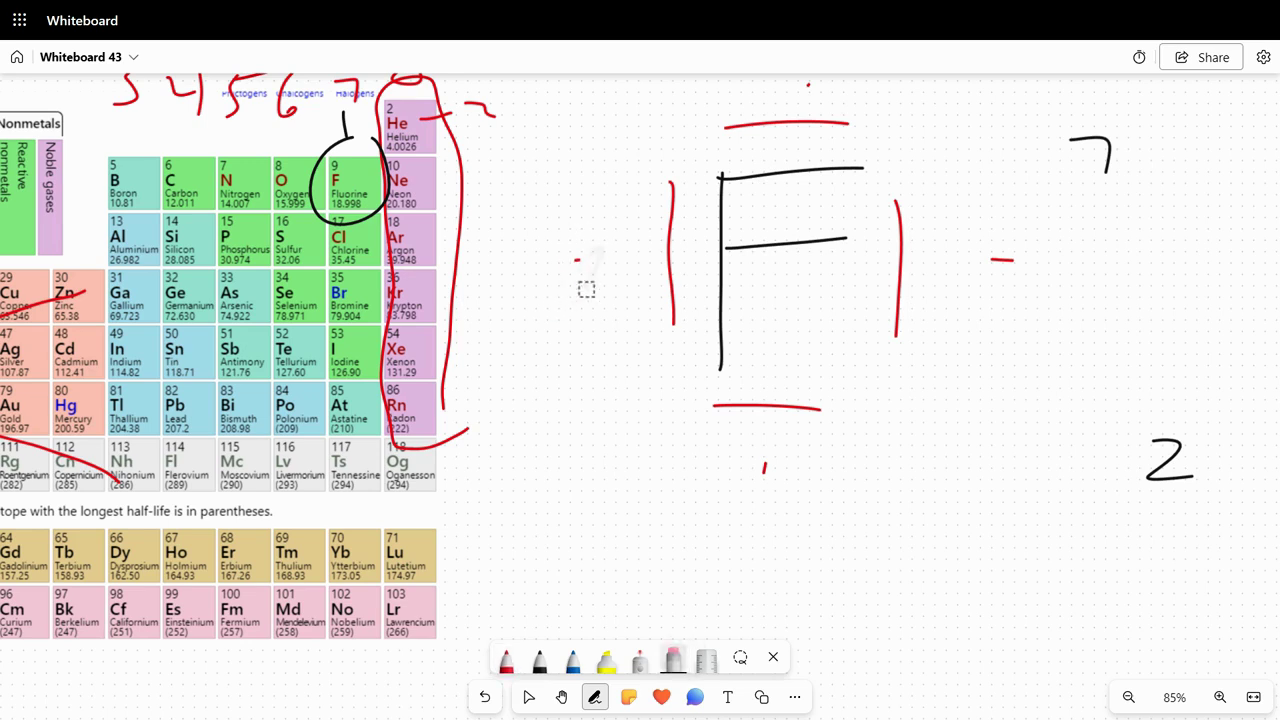
{"action": "mouse_move", "coordinate": [694, 440]}
{"action": "left_mouse_down"}
{"action": "mouse_move", "coordinate": [809, 474]}
{"action": "mouse_move", "coordinate": [1011, 271]}
{"action": "left_mouse_up"}
{"action": "left_click_drag", "start_coordinate": [907, 92], "coordinate": [810, 86]}
- In black ink, circle the 7 and place one dot on each of the four red lines
{"action": "left_click", "coordinate": [539, 660]}
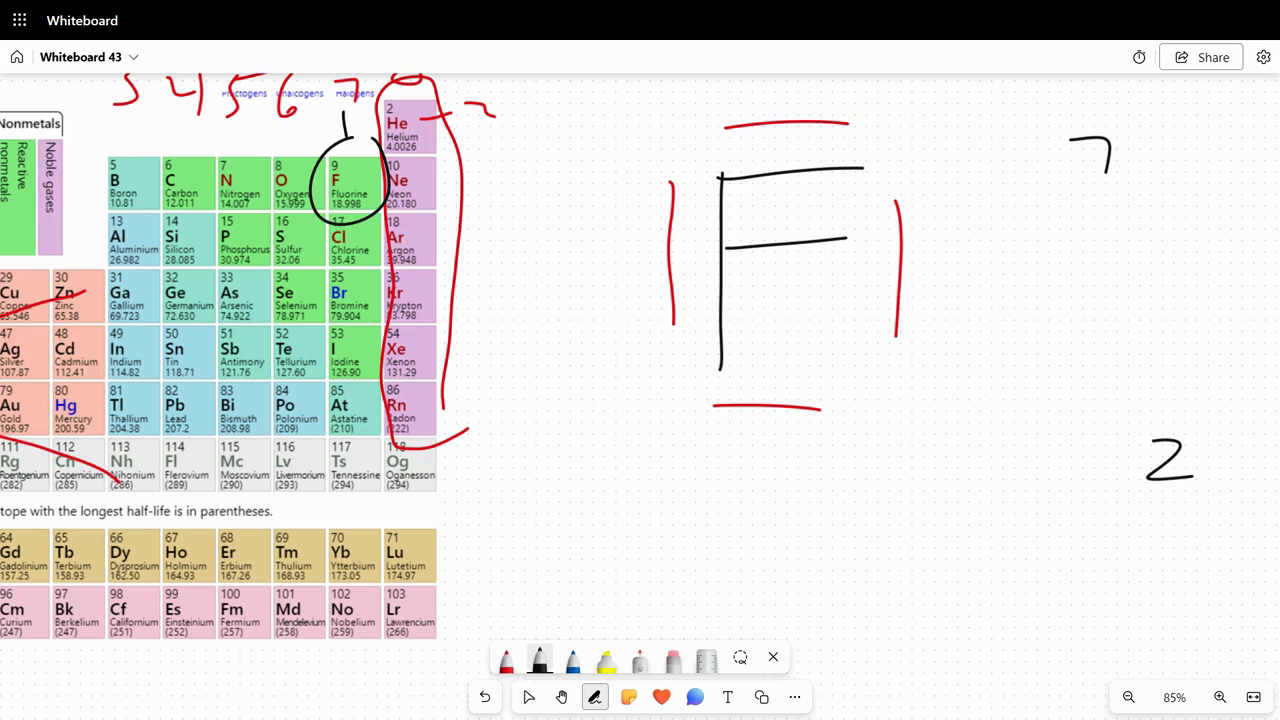
{"action": "mouse_move", "coordinate": [1120, 117]}
{"action": "left_mouse_down"}
{"action": "mouse_move", "coordinate": [1096, 108]}
{"action": "mouse_move", "coordinate": [1125, 118]}
{"action": "left_mouse_up"}
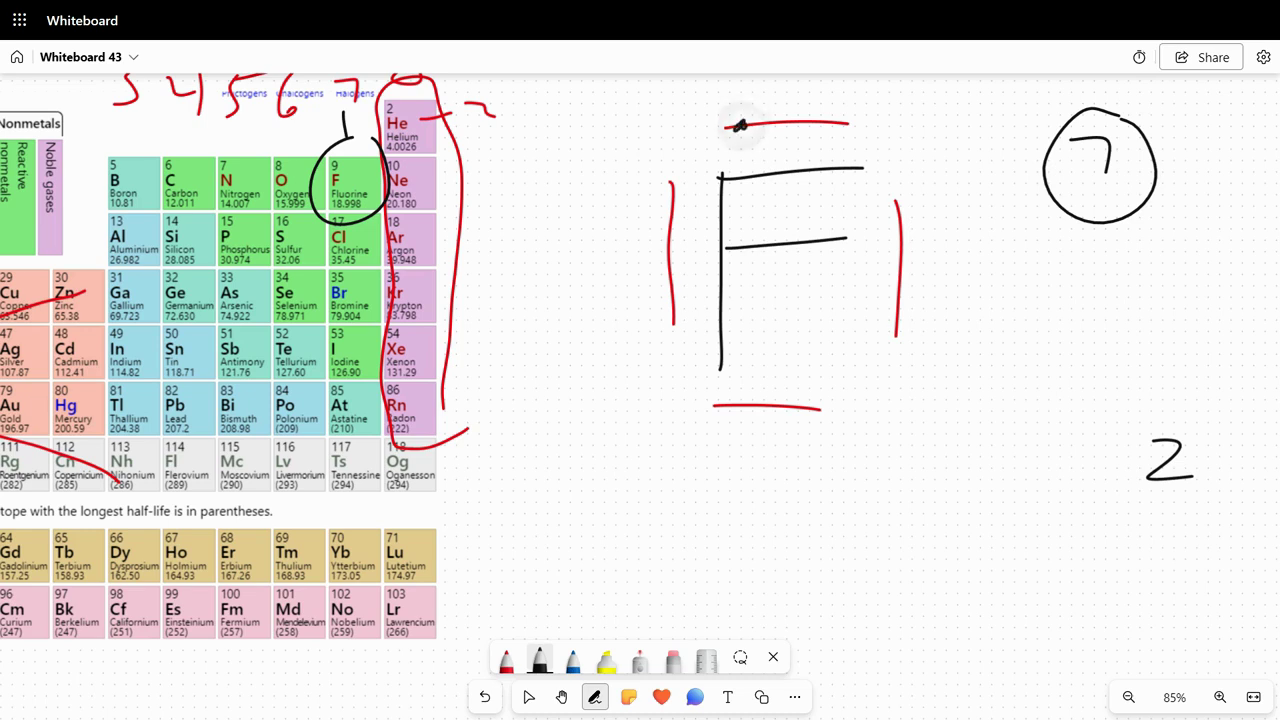
{"action": "left_click_drag", "start_coordinate": [735, 127], "coordinate": [747, 123]}
{"action": "left_click_drag", "start_coordinate": [896, 235], "coordinate": [898, 238]}
{"action": "left_click_drag", "start_coordinate": [790, 414], "coordinate": [794, 413]}
{"action": "left_click_drag", "start_coordinate": [663, 305], "coordinate": [671, 299]}
- Add second dots on the large F's right and bottom lines, dismissing the context menu
{"action": "mouse_move", "coordinate": [904, 283]}
{"action": "left_mouse_down"}
{"action": "mouse_move", "coordinate": [891, 291]}
{"action": "mouse_move", "coordinate": [902, 285]}
{"action": "left_mouse_up"}
{"action": "left_click_drag", "start_coordinate": [752, 407], "coordinate": [746, 416]}
{"action": "right_click", "coordinate": [742, 420]}
{"action": "left_click", "coordinate": [1064, 570]}
- Draw a smaller F below and surround it with five electron dots
{"action": "mouse_move", "coordinate": [906, 466]}
{"action": "left_mouse_down"}
{"action": "mouse_move", "coordinate": [905, 594]}
{"action": "mouse_move", "coordinate": [968, 470]}
{"action": "left_mouse_up"}
{"action": "left_click_drag", "start_coordinate": [912, 521], "coordinate": [954, 512]}
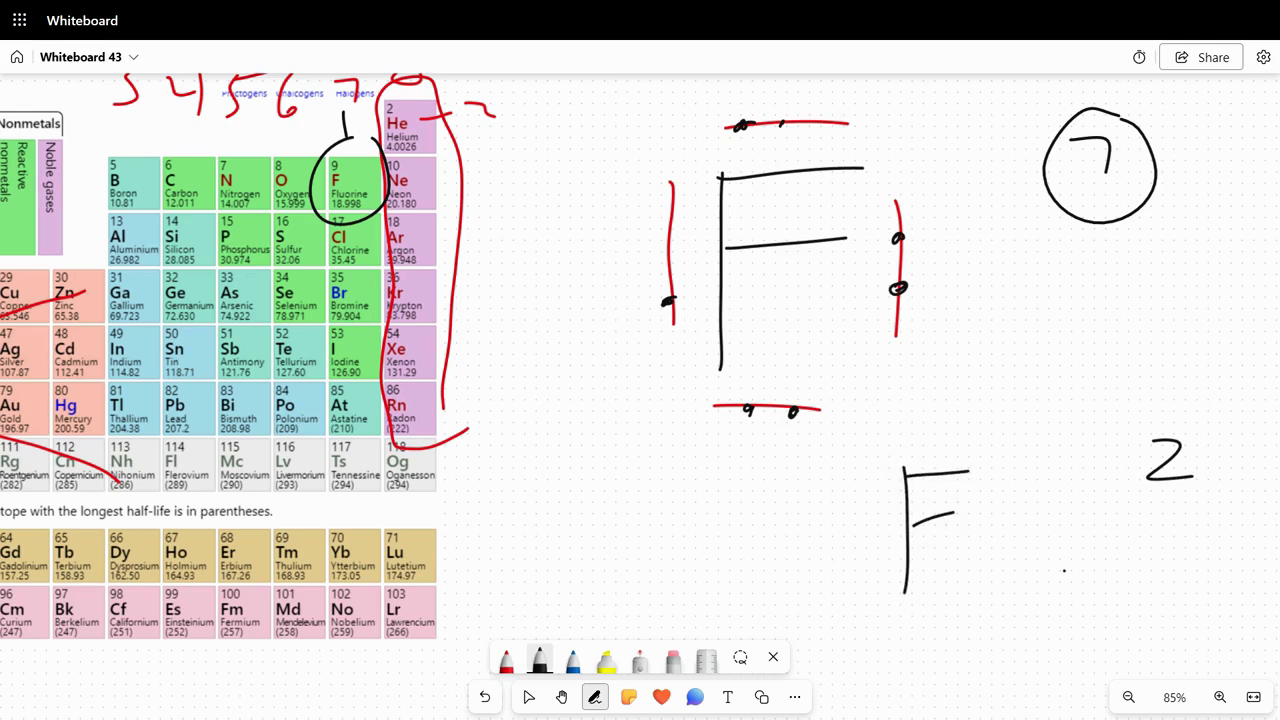
{"action": "left_click", "coordinate": [953, 442]}
{"action": "left_click", "coordinate": [995, 500]}
{"action": "left_click", "coordinate": [989, 548]}
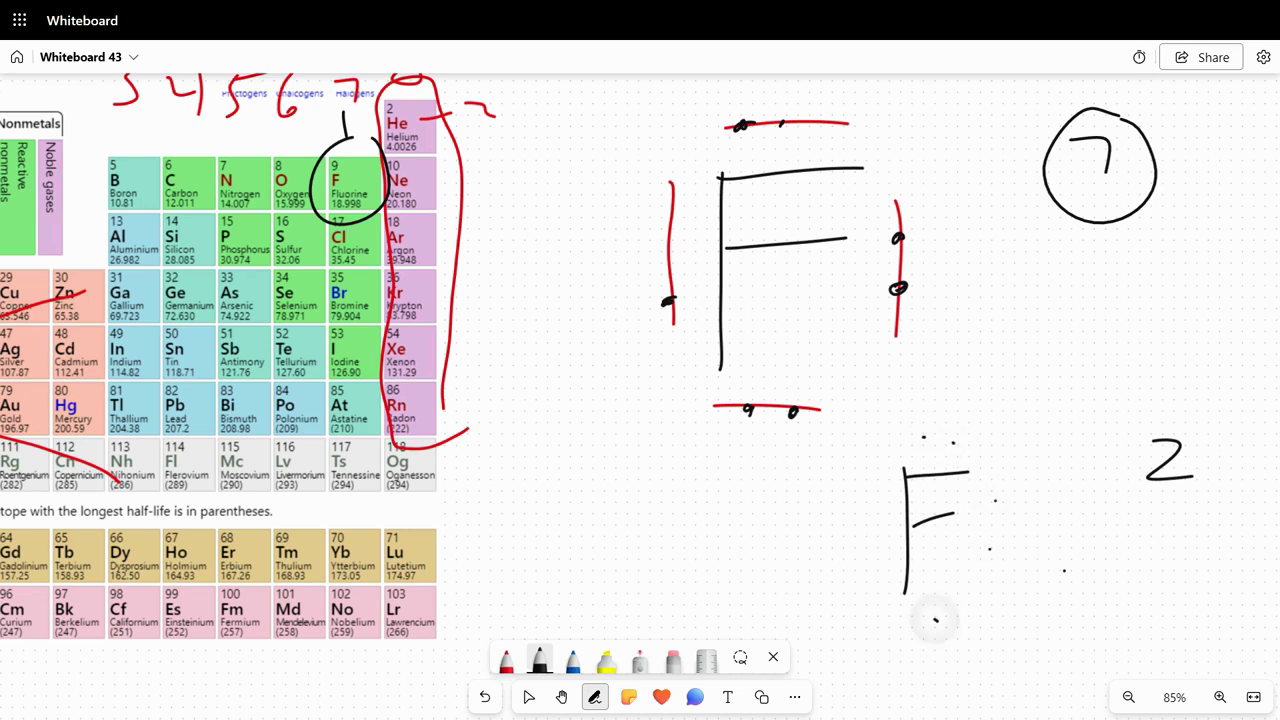
{"action": "left_click", "coordinate": [903, 626]}
{"action": "left_click", "coordinate": [866, 530]}
- Circle the lower F, then draw another F to its left ringed by six dots
{"action": "mouse_move", "coordinate": [972, 368]}
{"action": "left_mouse_down"}
{"action": "mouse_move", "coordinate": [930, 675]}
{"action": "mouse_move", "coordinate": [998, 356]}
{"action": "left_mouse_up"}
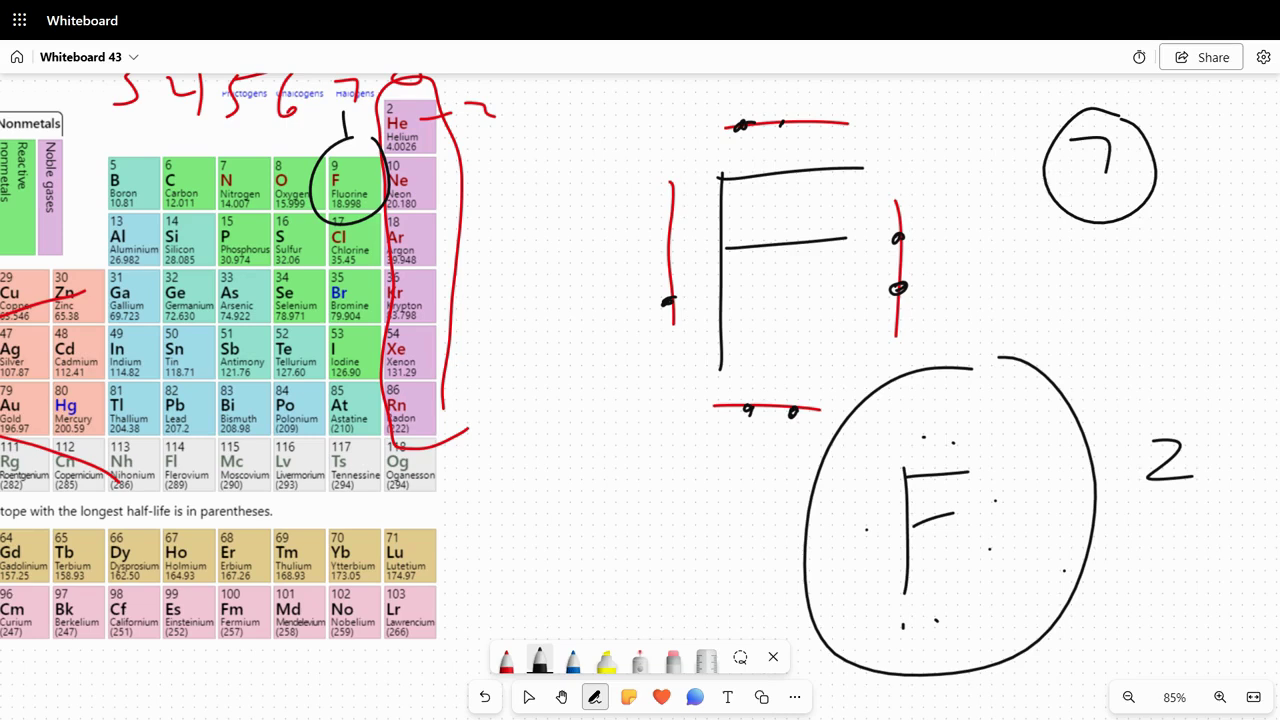
{"action": "mouse_move", "coordinate": [558, 443]}
{"action": "left_mouse_down"}
{"action": "mouse_move", "coordinate": [558, 585]}
{"action": "mouse_move", "coordinate": [618, 447]}
{"action": "left_mouse_up"}
{"action": "left_click_drag", "start_coordinate": [561, 500], "coordinate": [616, 494]}
{"action": "left_click", "coordinate": [656, 482]}
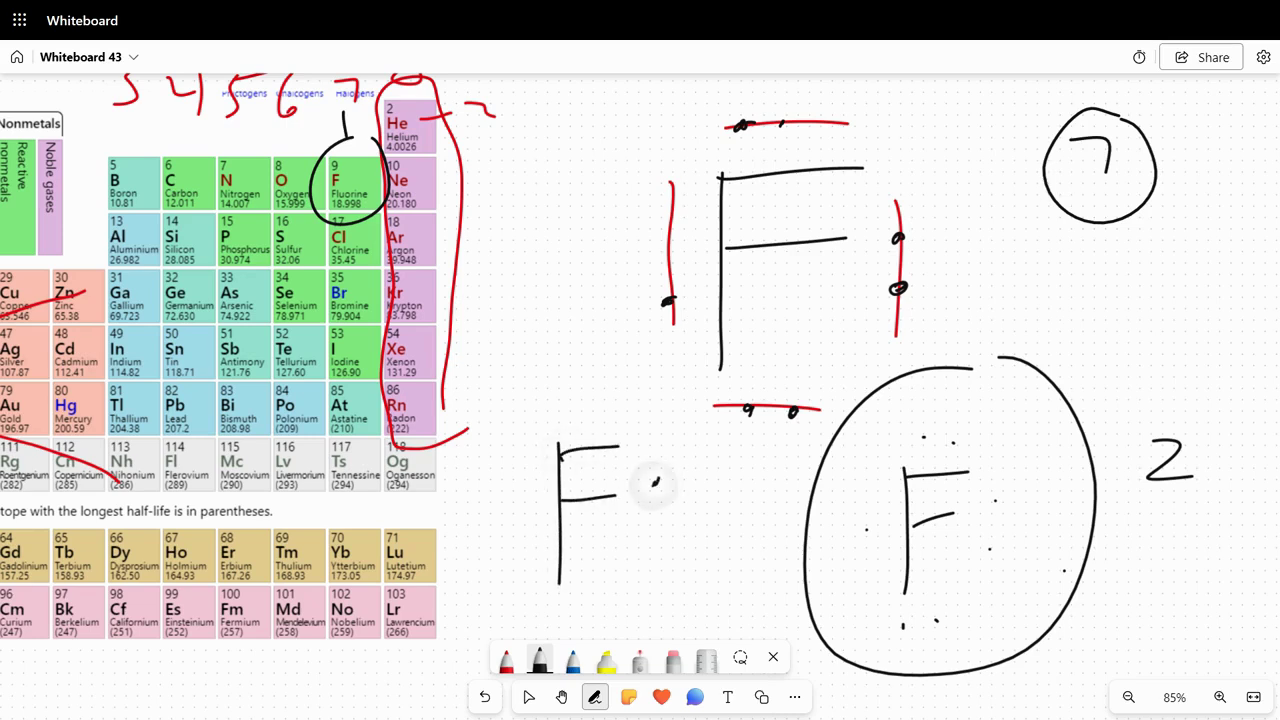
{"action": "left_click", "coordinate": [659, 545]}
{"action": "left_click", "coordinate": [557, 606]}
{"action": "left_click", "coordinate": [523, 531]}
{"action": "left_click", "coordinate": [520, 489]}
{"action": "left_click", "coordinate": [585, 409]}
- Draw a third F at upper left with five dots, then erase the big circle
{"action": "mouse_move", "coordinate": [531, 245]}
{"action": "left_mouse_down"}
{"action": "mouse_move", "coordinate": [538, 350]}
{"action": "mouse_move", "coordinate": [576, 228]}
{"action": "left_mouse_up"}
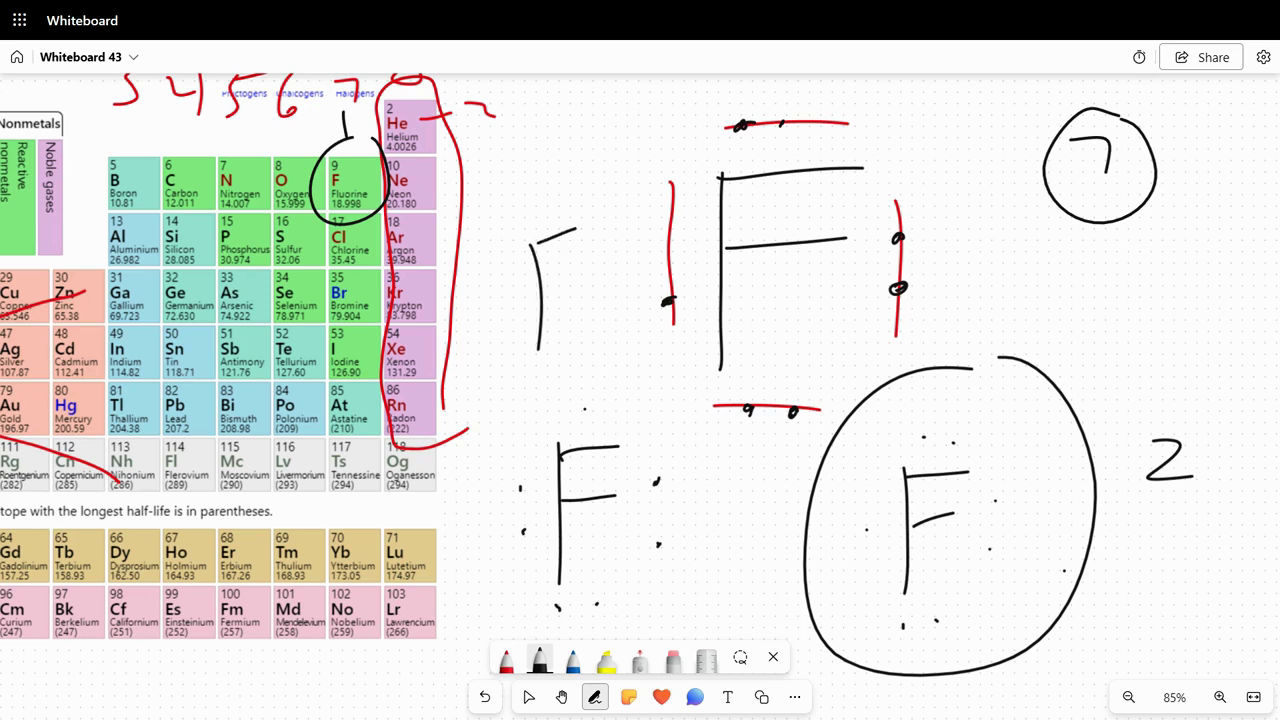
{"action": "left_click_drag", "start_coordinate": [539, 285], "coordinate": [576, 270]}
{"action": "left_click", "coordinate": [613, 258]}
{"action": "left_click", "coordinate": [548, 370]}
{"action": "left_click", "coordinate": [512, 322]}
{"action": "left_click", "coordinate": [535, 210]}
{"action": "left_click", "coordinate": [557, 205]}
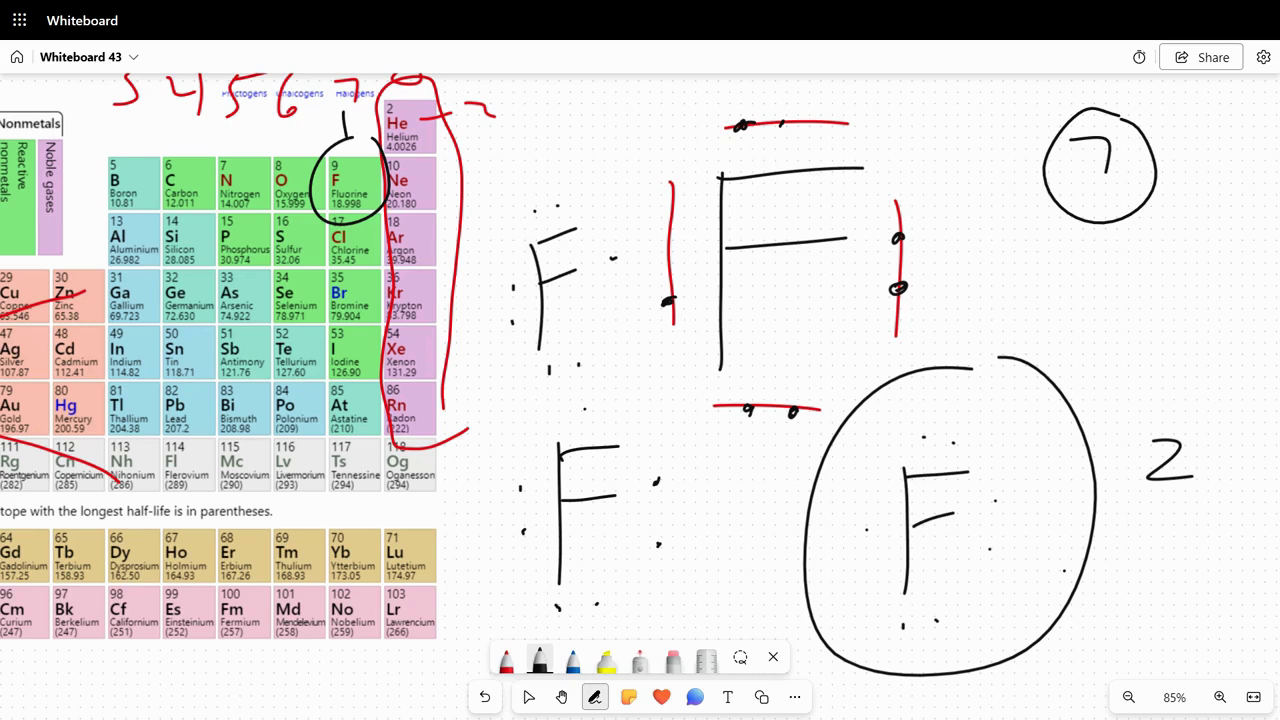
{"action": "left_click", "coordinate": [673, 660]}
{"action": "mouse_move", "coordinate": [979, 360]}
{"action": "left_mouse_down"}
{"action": "mouse_move", "coordinate": [897, 369]}
{"action": "mouse_move", "coordinate": [815, 478]}
{"action": "mouse_move", "coordinate": [806, 551]}
{"action": "mouse_move", "coordinate": [834, 646]}
{"action": "mouse_move", "coordinate": [934, 669]}
{"action": "mouse_move", "coordinate": [887, 670]}
{"action": "mouse_move", "coordinate": [1037, 631]}
{"action": "mouse_move", "coordinate": [1086, 506]}
{"action": "mouse_move", "coordinate": [1009, 357]}
{"action": "left_mouse_up"}
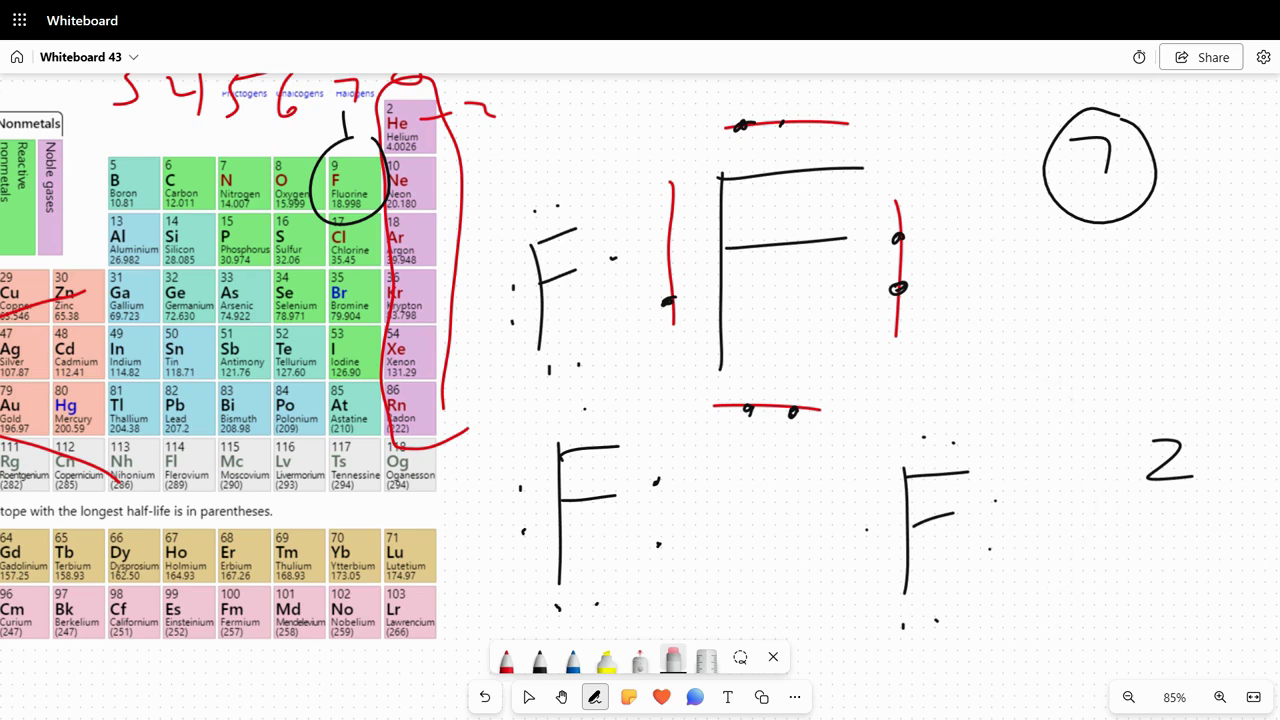
- Pan the board up and circle the three dot pairs around the lower-right F in red
{"action": "left_click", "coordinate": [561, 697]}
{"action": "left_click_drag", "start_coordinate": [700, 500], "coordinate": [505, 358]}
{"action": "left_click", "coordinate": [506, 662]}
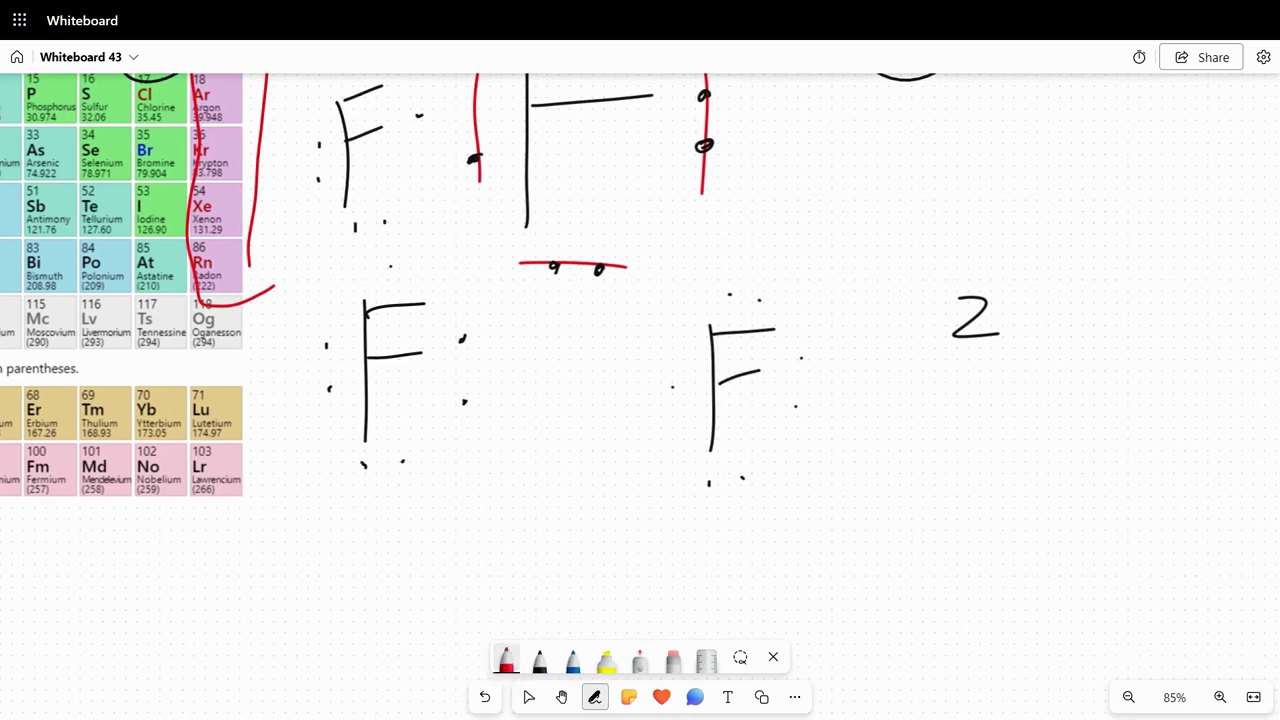
{"action": "mouse_move", "coordinate": [746, 255]}
{"action": "left_mouse_down"}
{"action": "mouse_move", "coordinate": [708, 290]}
{"action": "mouse_move", "coordinate": [768, 256]}
{"action": "mouse_move", "coordinate": [750, 253]}
{"action": "left_mouse_up"}
{"action": "mouse_move", "coordinate": [794, 331]}
{"action": "left_mouse_down"}
{"action": "mouse_move", "coordinate": [767, 366]}
{"action": "mouse_move", "coordinate": [812, 344]}
{"action": "left_mouse_up"}
{"action": "mouse_move", "coordinate": [750, 456]}
{"action": "left_mouse_down"}
{"action": "mouse_move", "coordinate": [766, 488]}
{"action": "mouse_move", "coordinate": [752, 453]}
{"action": "left_mouse_up"}
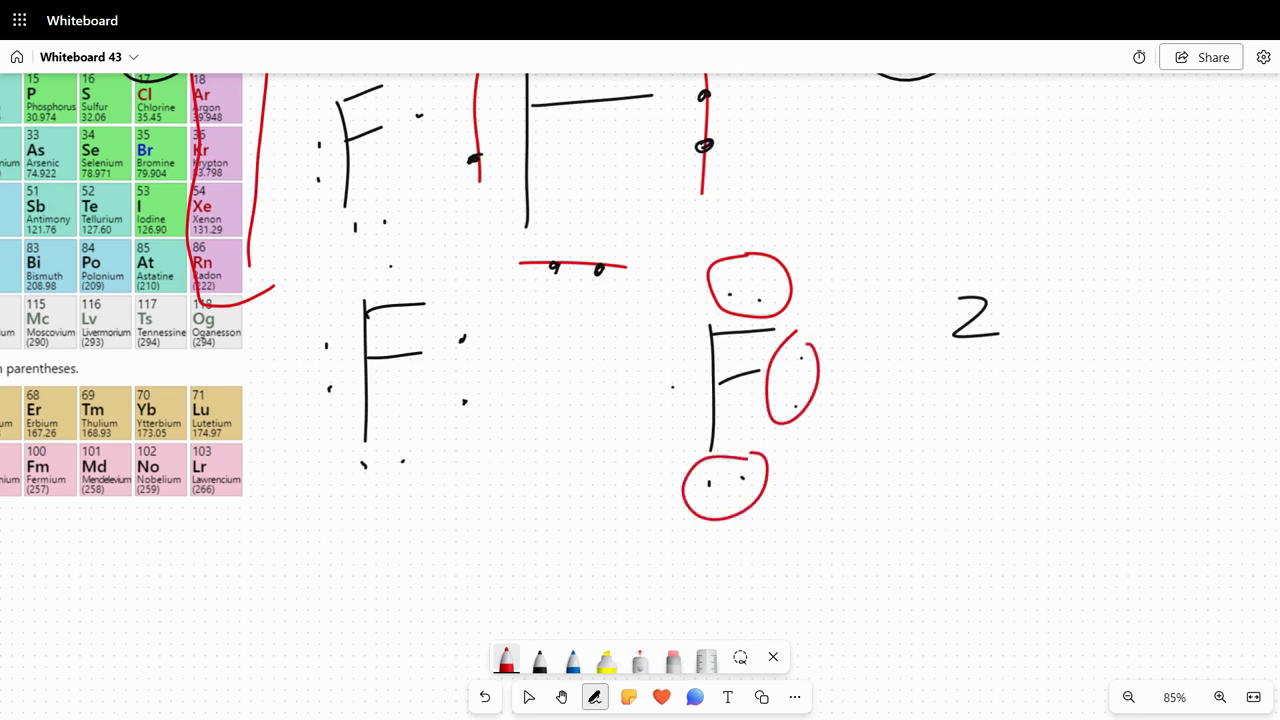
- Draw a red pointer line from the top loop and write the label 'Paired e-s'
{"action": "left_click_drag", "start_coordinate": [799, 281], "coordinate": [864, 244]}
{"action": "left_click_drag", "start_coordinate": [905, 202], "coordinate": [914, 253]}
{"action": "mouse_move", "coordinate": [902, 198]}
{"action": "left_mouse_down"}
{"action": "mouse_move", "coordinate": [910, 222]}
{"action": "mouse_move", "coordinate": [960, 208]}
{"action": "mouse_move", "coordinate": [964, 222]}
{"action": "left_mouse_up"}
{"action": "mouse_move", "coordinate": [988, 196]}
{"action": "left_mouse_down"}
{"action": "mouse_move", "coordinate": [992, 218]}
{"action": "mouse_move", "coordinate": [1052, 210]}
{"action": "left_mouse_up"}
{"action": "mouse_move", "coordinate": [1014, 262]}
{"action": "left_mouse_down"}
{"action": "mouse_move", "coordinate": [1050, 270]}
{"action": "mouse_move", "coordinate": [1086, 236]}
{"action": "mouse_move", "coordinate": [1113, 242]}
{"action": "mouse_move", "coordinate": [1108, 266]}
{"action": "left_mouse_up"}
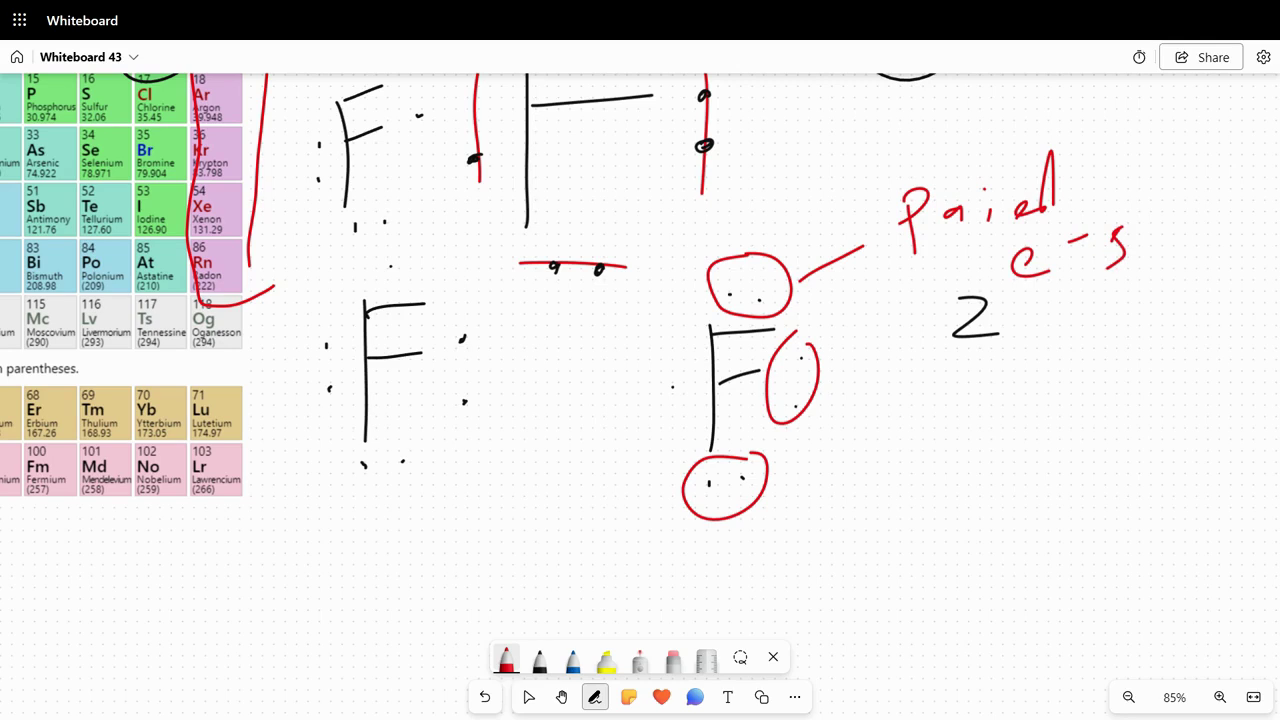
{"action": "left_click_drag", "start_coordinate": [994, 220], "coordinate": [1006, 198]}
- In blue, circle the lone dot left of the F and label it 'unpaired' with a pointer line
{"action": "left_click", "coordinate": [572, 660]}
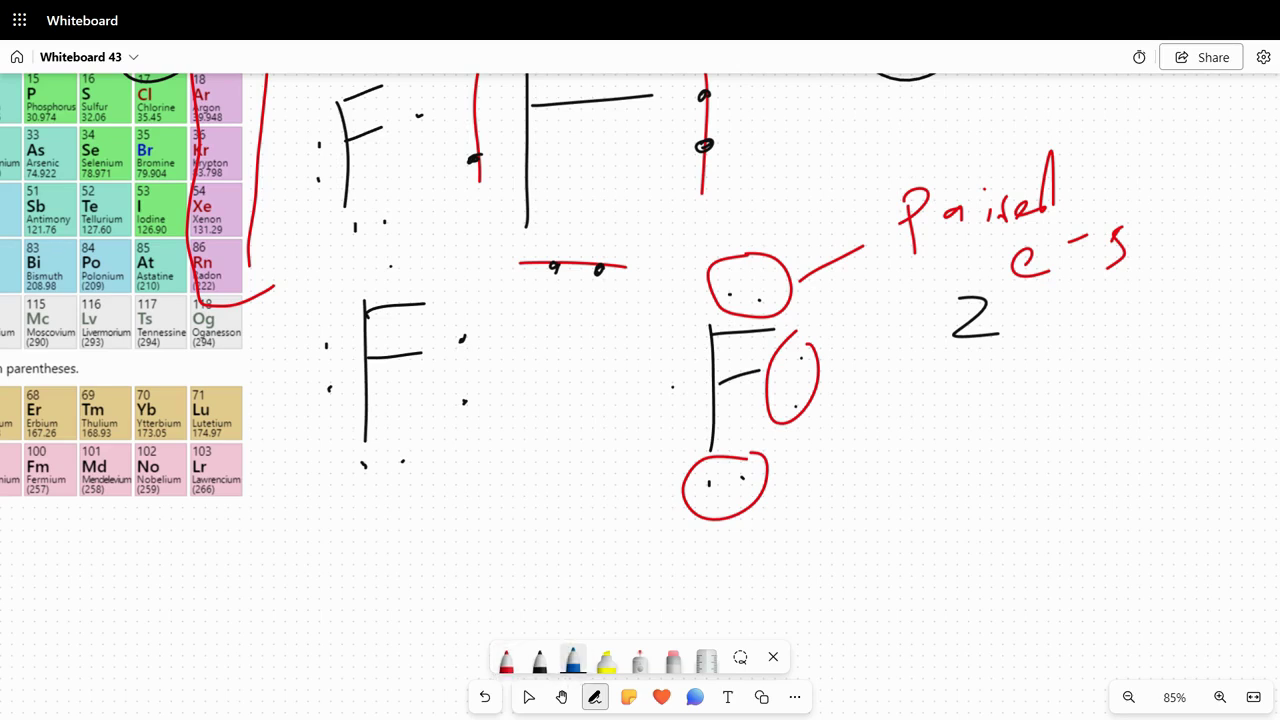
{"action": "mouse_move", "coordinate": [673, 342]}
{"action": "left_mouse_down"}
{"action": "mouse_move", "coordinate": [712, 372]}
{"action": "mouse_move", "coordinate": [676, 334]}
{"action": "left_mouse_up"}
{"action": "left_click_drag", "start_coordinate": [624, 426], "coordinate": [576, 457]}
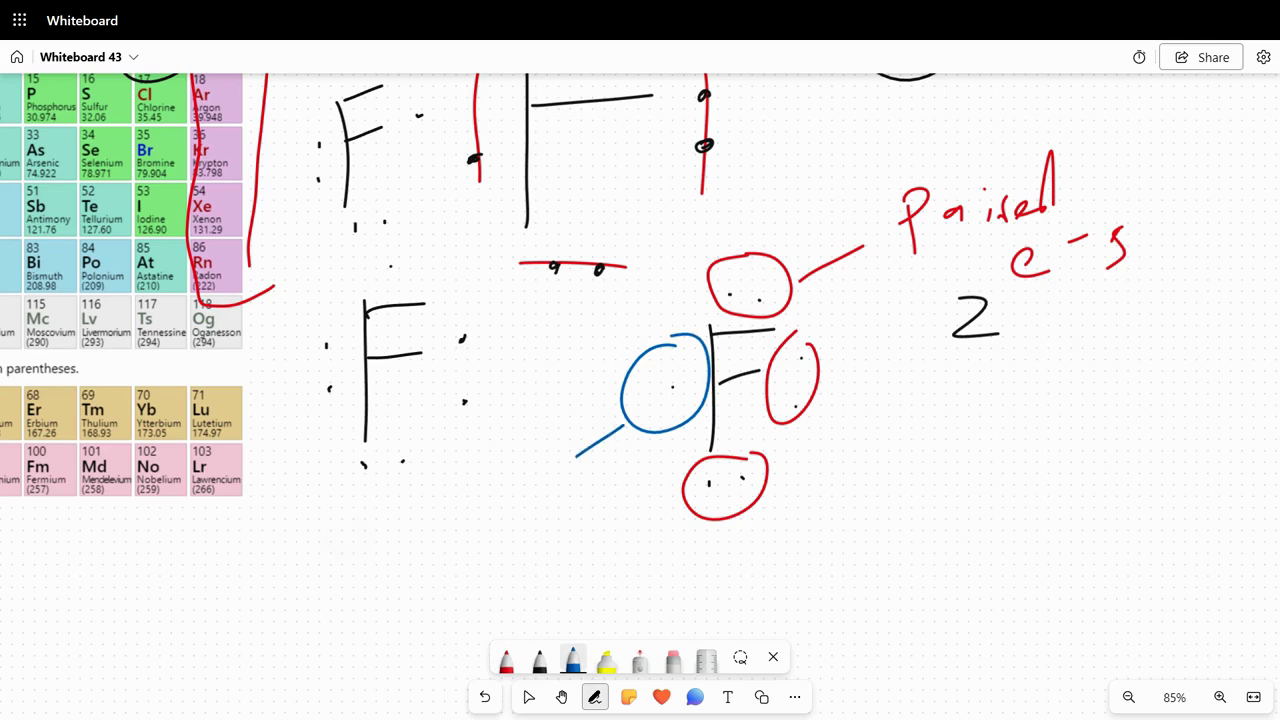
{"action": "mouse_move", "coordinate": [350, 532]}
{"action": "left_mouse_down"}
{"action": "mouse_move", "coordinate": [386, 522]}
{"action": "mouse_move", "coordinate": [388, 565]}
{"action": "left_mouse_up"}
{"action": "mouse_move", "coordinate": [405, 556]}
{"action": "left_mouse_down"}
{"action": "mouse_move", "coordinate": [408, 530]}
{"action": "mouse_move", "coordinate": [436, 550]}
{"action": "mouse_move", "coordinate": [480, 520]}
{"action": "mouse_move", "coordinate": [512, 528]}
{"action": "mouse_move", "coordinate": [580, 470]}
{"action": "left_mouse_up"}
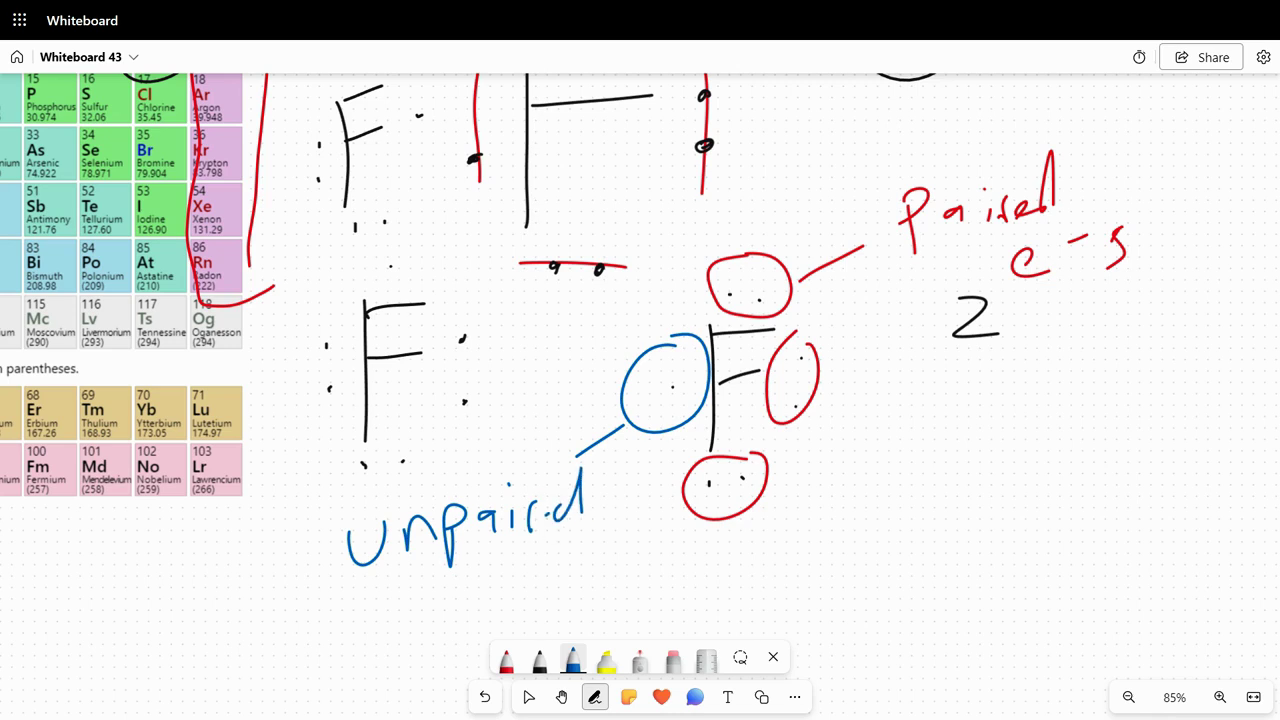
{"action": "left_click_drag", "start_coordinate": [548, 518], "coordinate": [578, 472]}
- Pan to empty space and write a large black 'Al' with a 3 at its upper right
{"action": "left_click", "coordinate": [539, 660]}
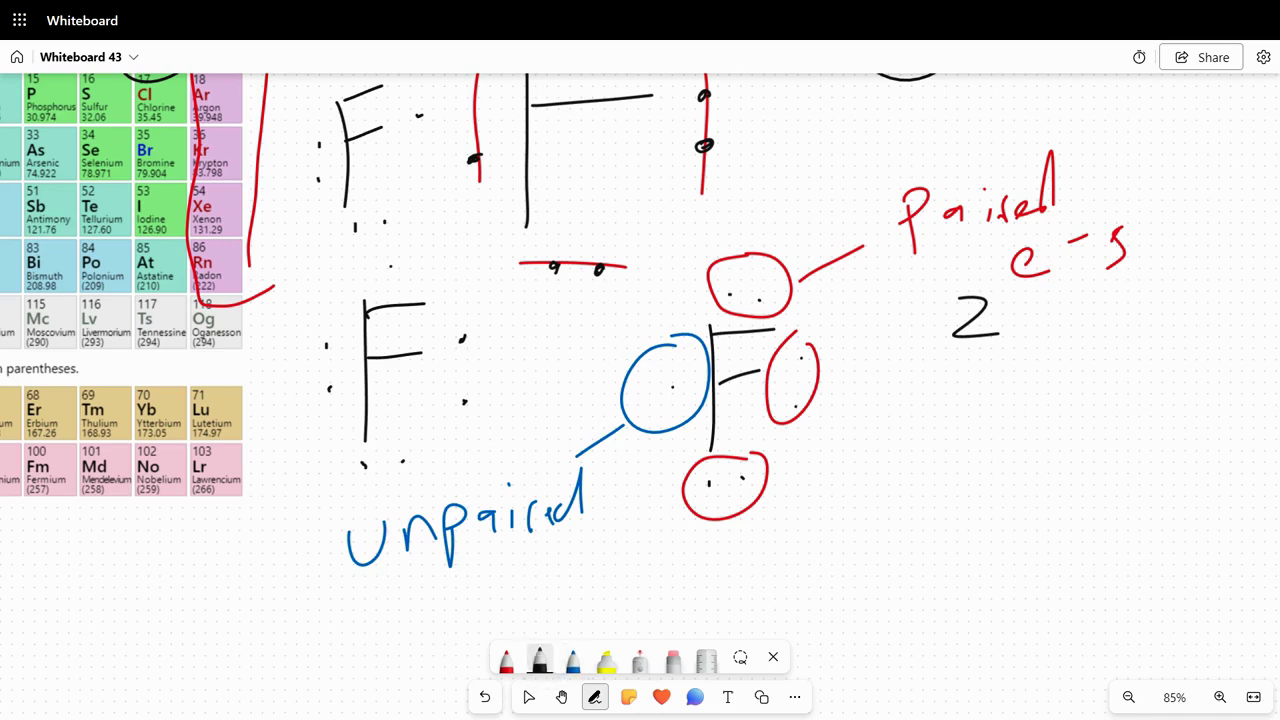
{"action": "left_click", "coordinate": [562, 697]}
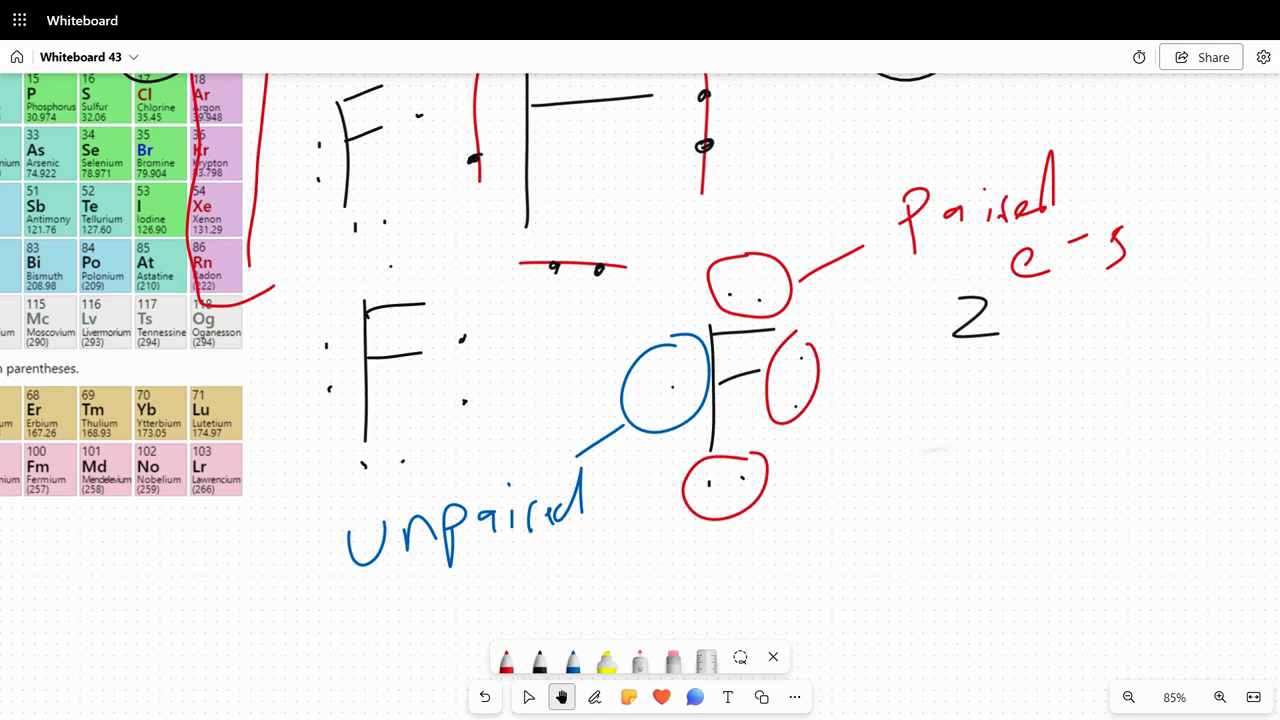
{"action": "left_click_drag", "start_coordinate": [933, 451], "coordinate": [248, 561]}
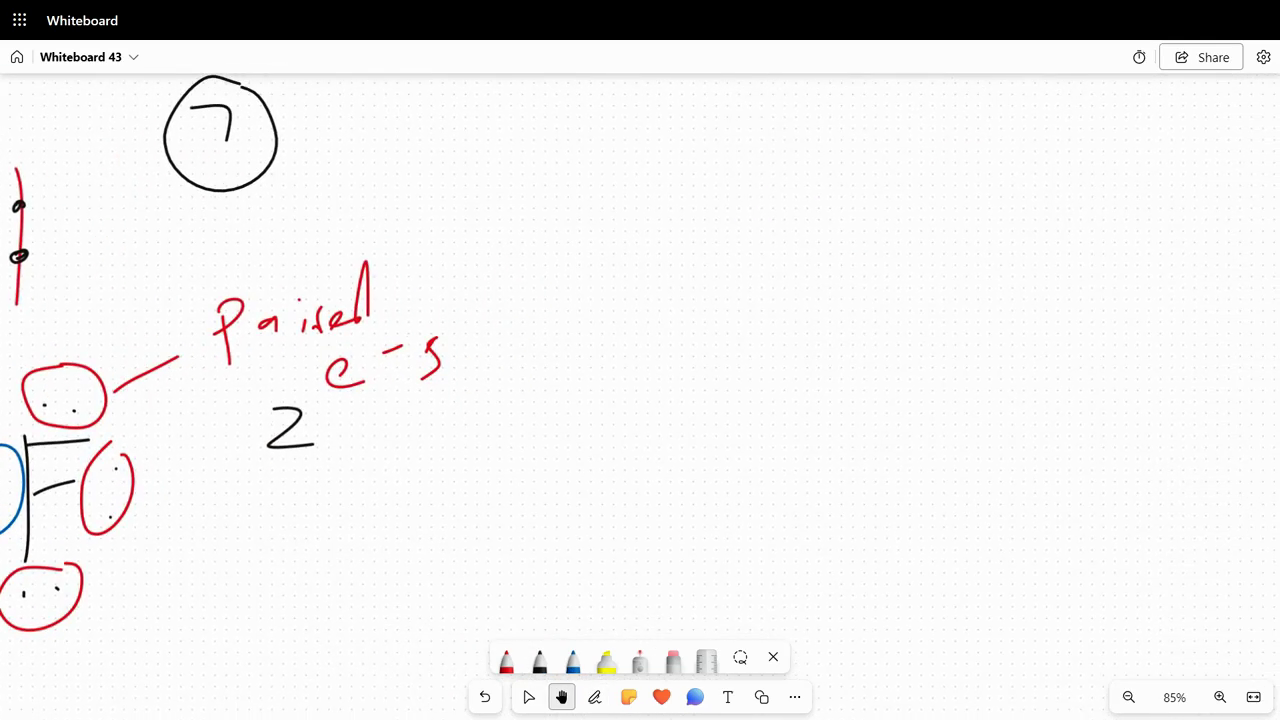
{"action": "left_click", "coordinate": [539, 660]}
{"action": "mouse_move", "coordinate": [697, 297]}
{"action": "left_mouse_down"}
{"action": "mouse_move", "coordinate": [757, 306]}
{"action": "mouse_move", "coordinate": [785, 388]}
{"action": "left_mouse_up"}
{"action": "left_click_drag", "start_coordinate": [695, 315], "coordinate": [757, 310]}
{"action": "left_click_drag", "start_coordinate": [819, 206], "coordinate": [827, 371]}
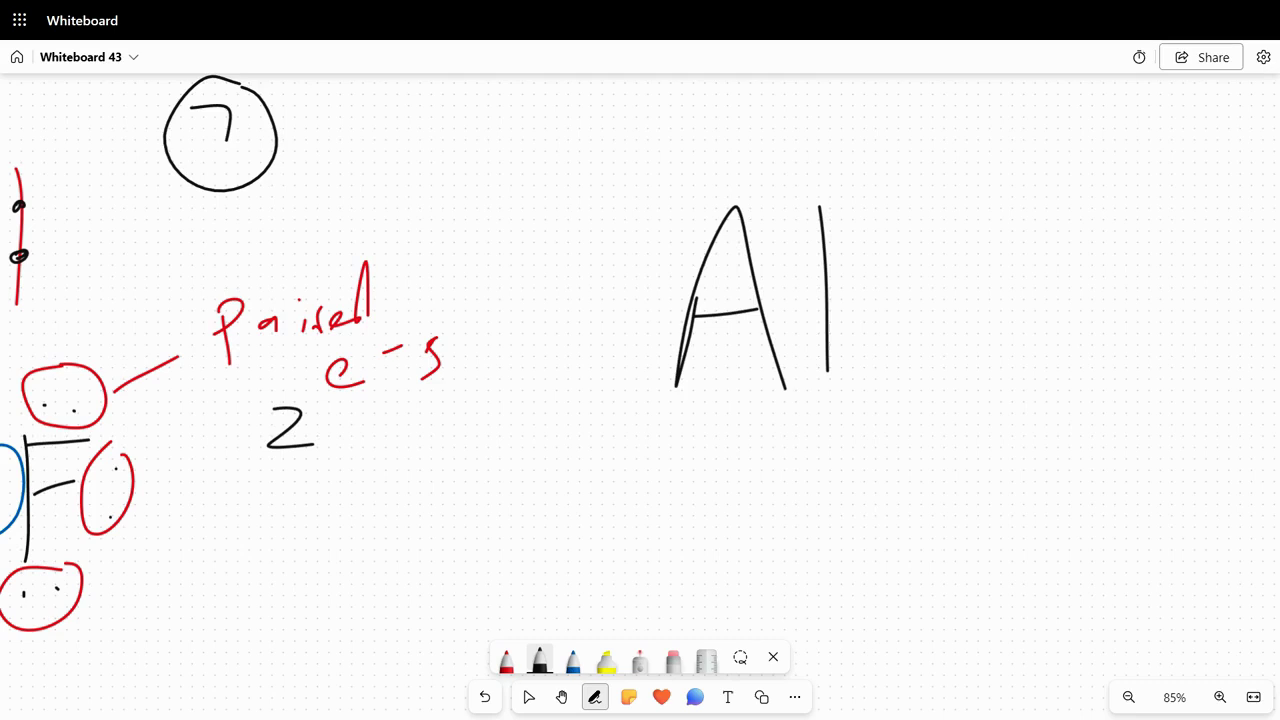
{"action": "left_click_drag", "start_coordinate": [989, 128], "coordinate": [1009, 179]}
- Frame the Al with red lines on its left, top, right and bottom
{"action": "left_click", "coordinate": [506, 660]}
{"action": "left_click_drag", "start_coordinate": [635, 229], "coordinate": [635, 355]}
{"action": "left_click_drag", "start_coordinate": [705, 162], "coordinate": [805, 157]}
{"action": "left_click_drag", "start_coordinate": [881, 233], "coordinate": [876, 345]}
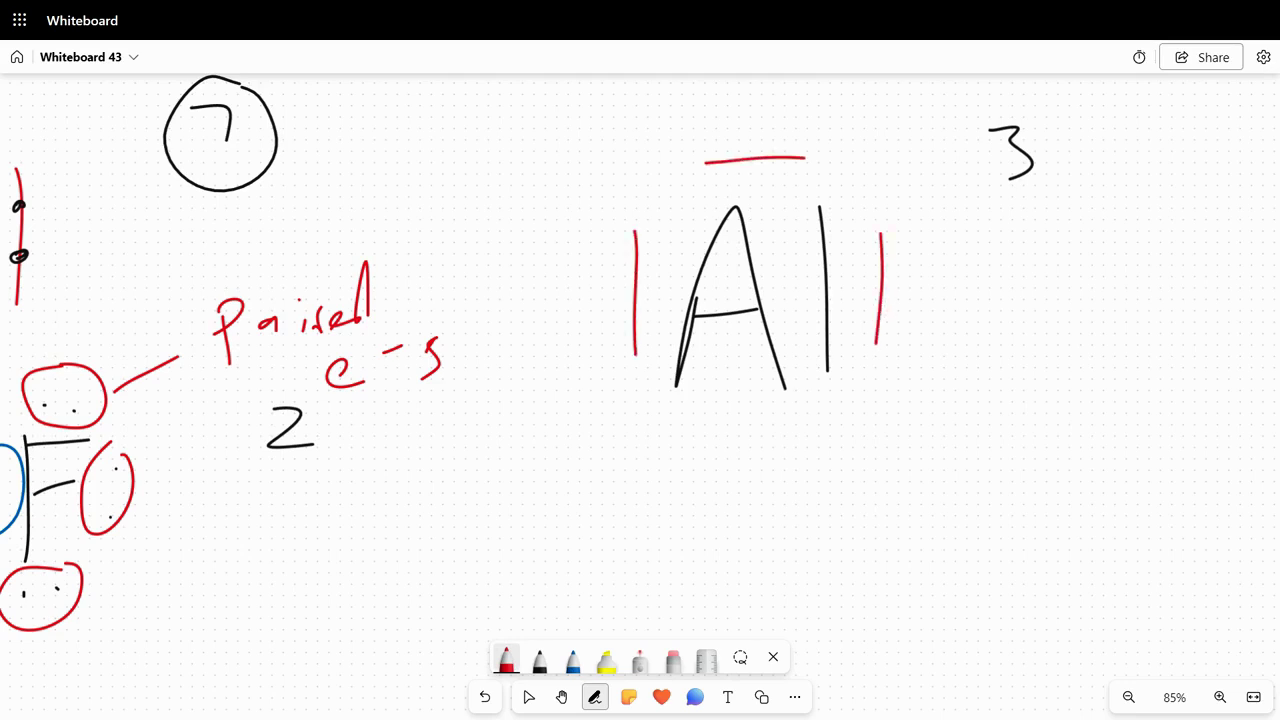
{"action": "left_click_drag", "start_coordinate": [701, 425], "coordinate": [807, 424]}
- Raise the black pen's ink thickness to 4
{"action": "left_click", "coordinate": [539, 660]}
{"action": "left_click", "coordinate": [539, 660]}
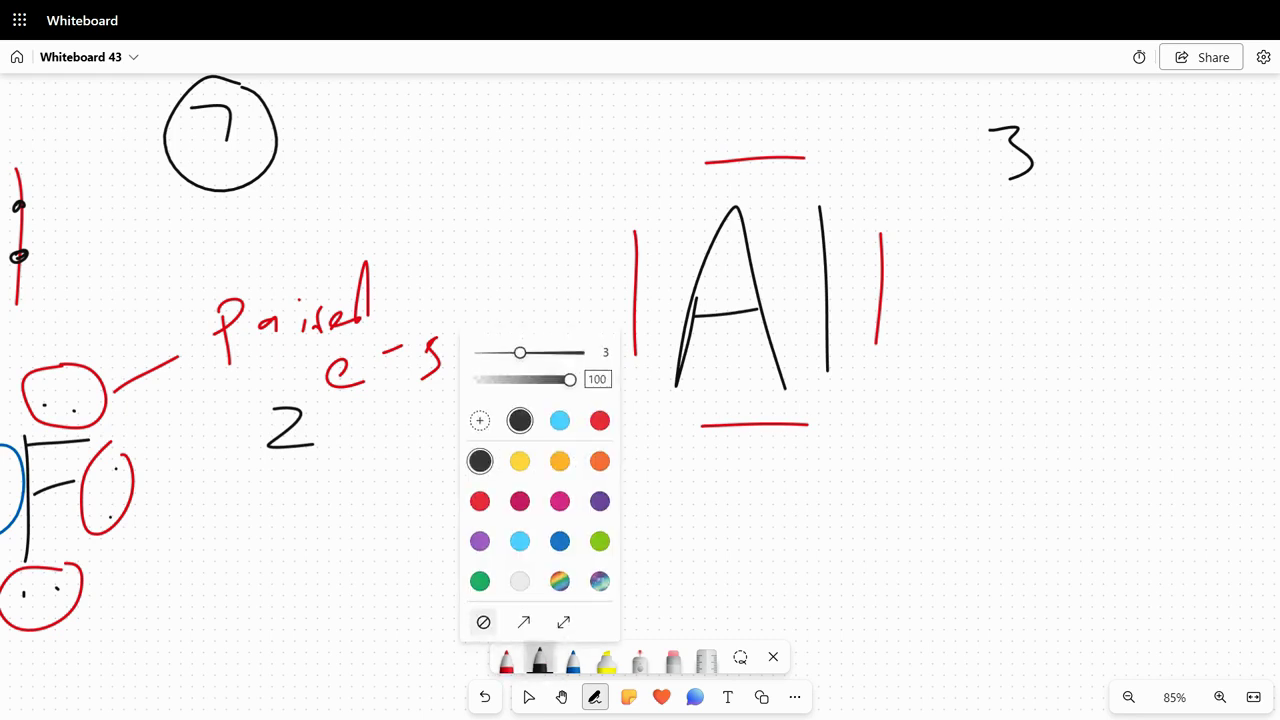
{"action": "left_click_drag", "start_coordinate": [520, 350], "coordinate": [541, 350]}
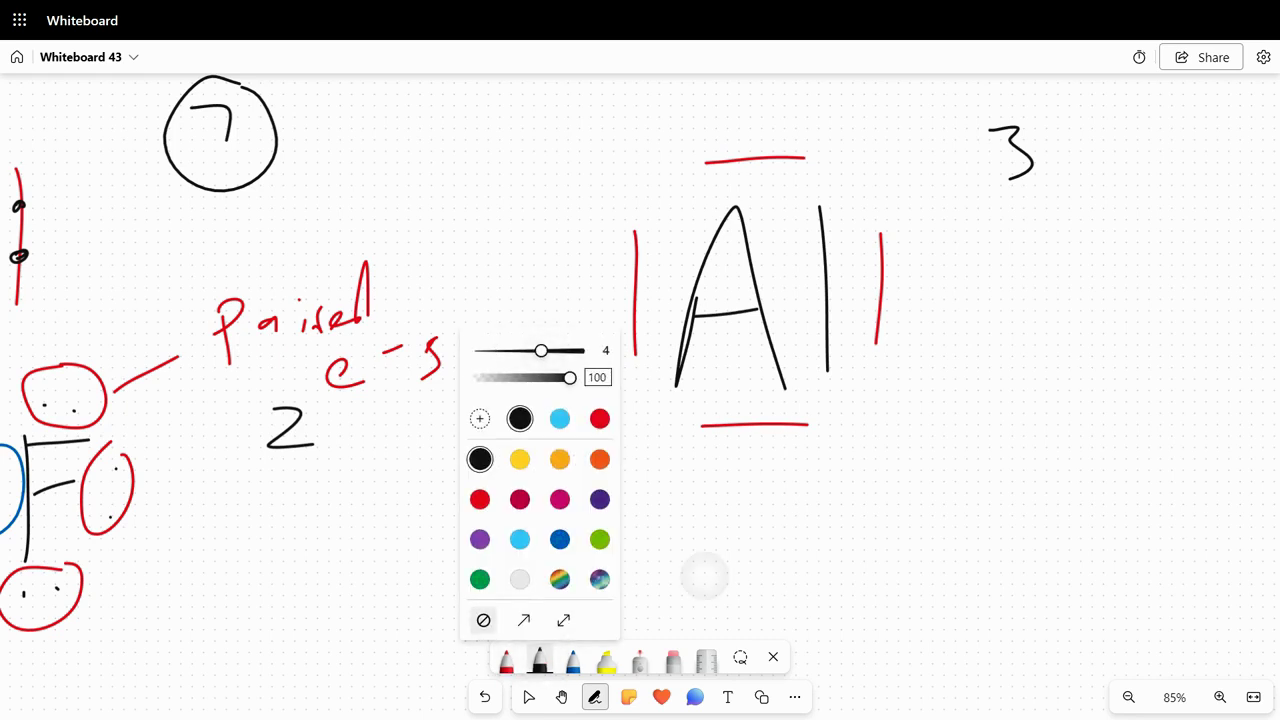
{"action": "left_click", "coordinate": [704, 576]}
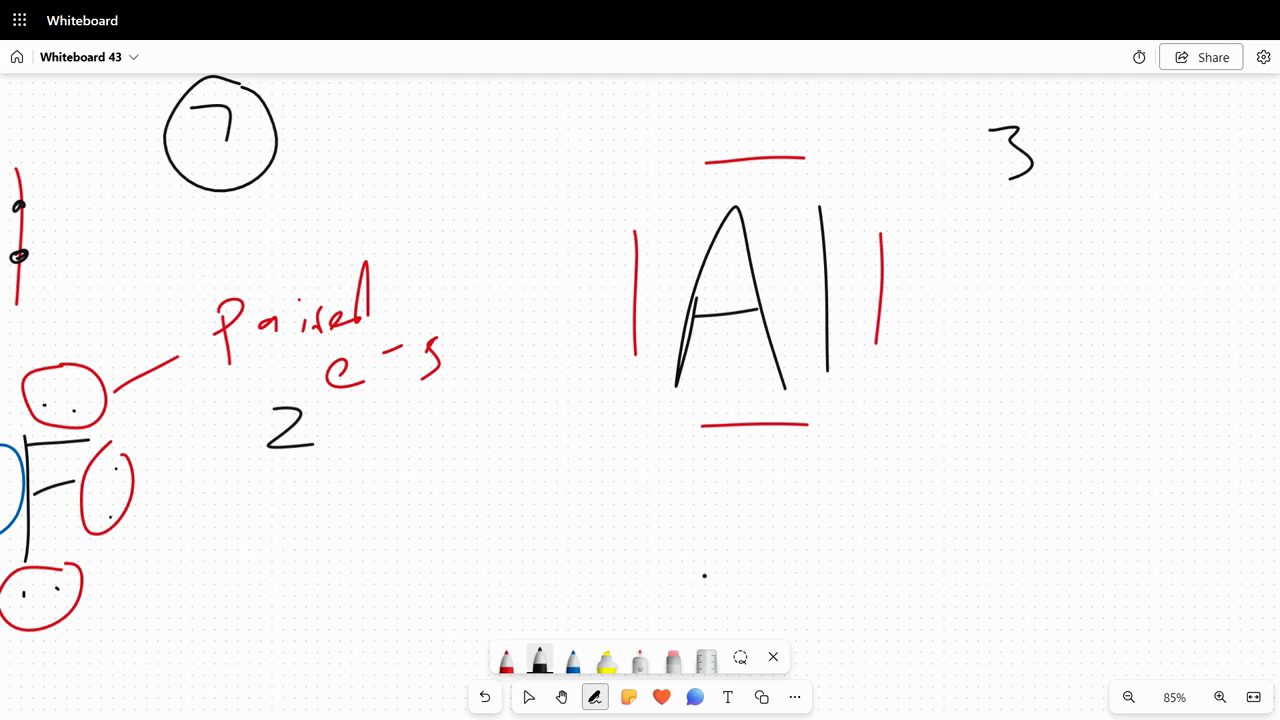
- Place single black dots on the right, bottom and left red lines of Al
{"action": "left_click", "coordinate": [877, 269]}
{"action": "left_click", "coordinate": [780, 428]}
{"action": "left_click", "coordinate": [633, 266]}
- Write a smaller Al to the right with a dot below and beside it
{"action": "mouse_move", "coordinate": [946, 472]}
{"action": "left_mouse_down"}
{"action": "mouse_move", "coordinate": [972, 362]}
{"action": "mouse_move", "coordinate": [1000, 478]}
{"action": "left_mouse_up"}
{"action": "left_click_drag", "start_coordinate": [948, 425], "coordinate": [982, 421]}
{"action": "left_click_drag", "start_coordinate": [1033, 365], "coordinate": [1026, 458]}
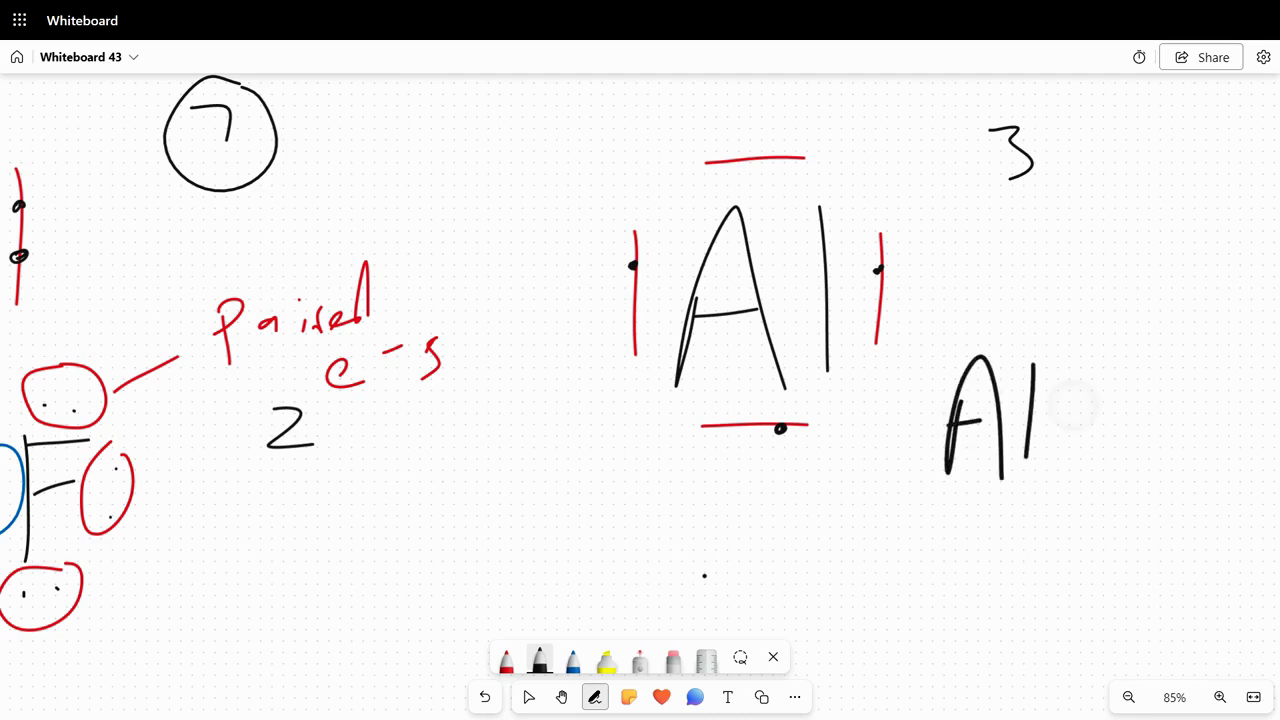
{"action": "left_click", "coordinate": [994, 502]}
{"action": "left_click", "coordinate": [912, 421]}
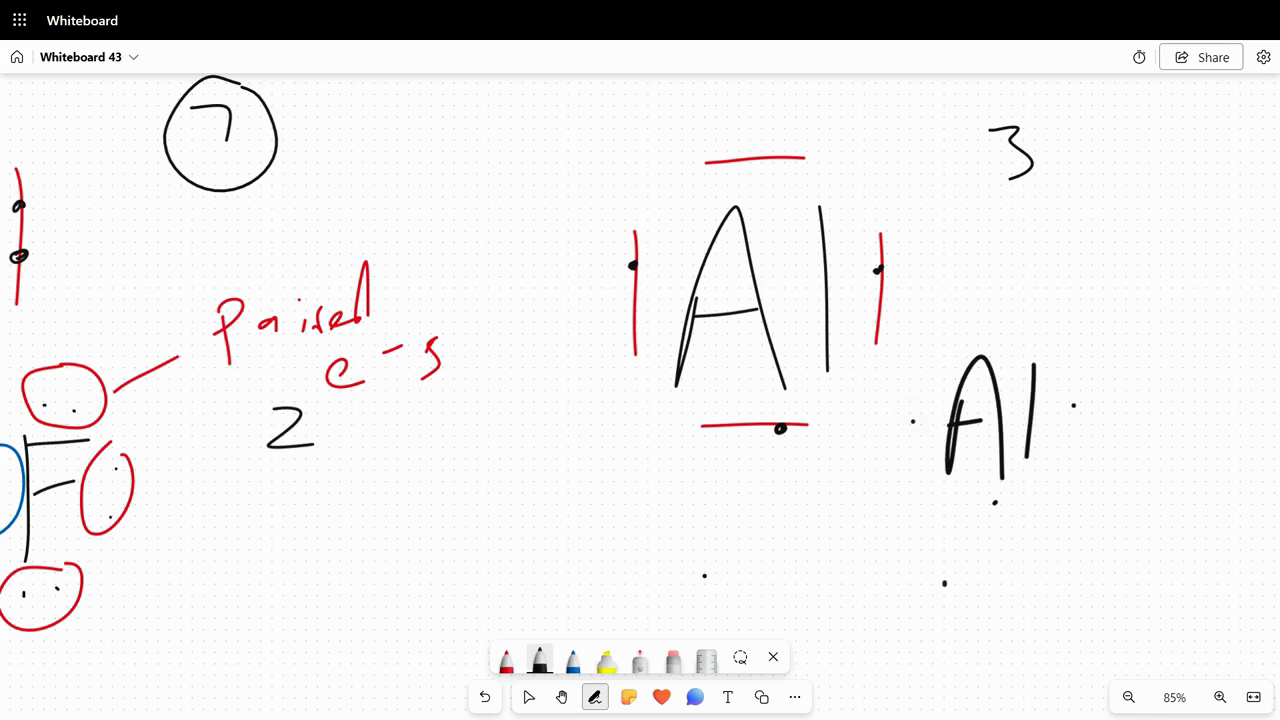
- Write another Al below it, dotted on left and right, and add a second dot below the upper Al
{"action": "mouse_move", "coordinate": [935, 634]}
{"action": "left_mouse_down"}
{"action": "mouse_move", "coordinate": [947, 580]}
{"action": "mouse_move", "coordinate": [989, 630]}
{"action": "mouse_move", "coordinate": [990, 598]}
{"action": "left_mouse_up"}
{"action": "left_click_drag", "start_coordinate": [1026, 558], "coordinate": [1025, 608]}
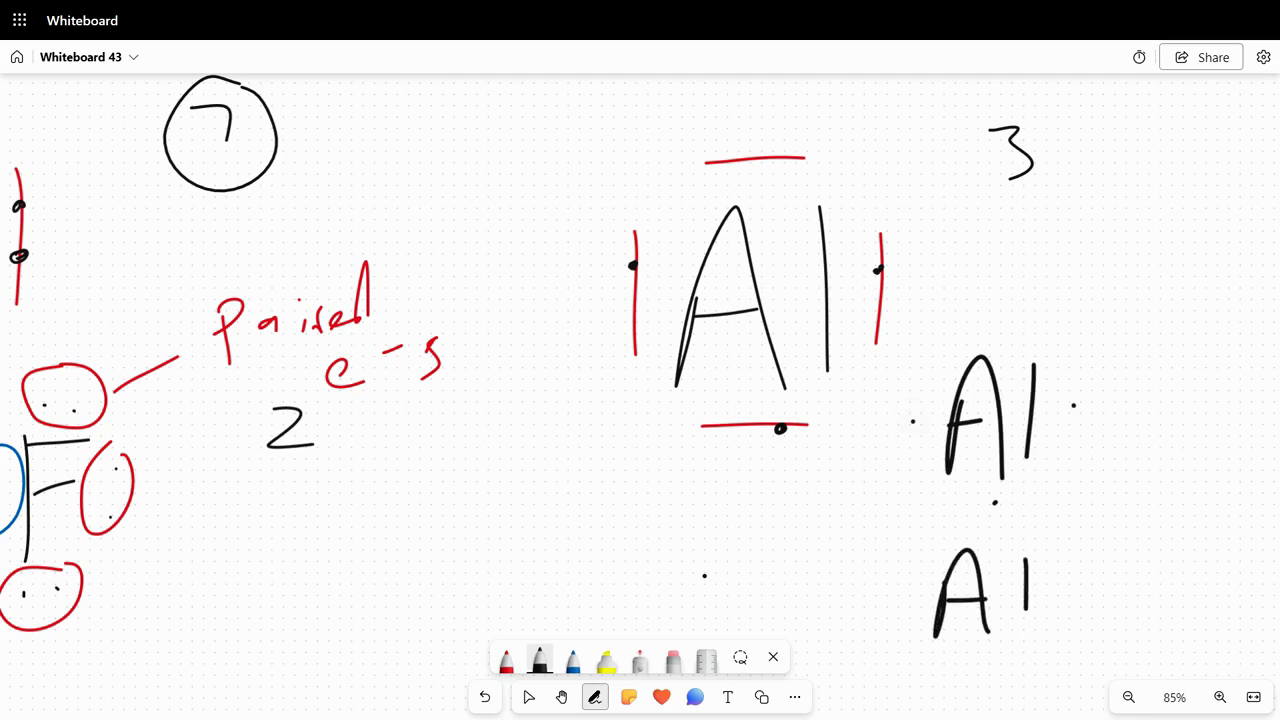
{"action": "left_click", "coordinate": [994, 532]}
{"action": "left_click", "coordinate": [922, 585]}
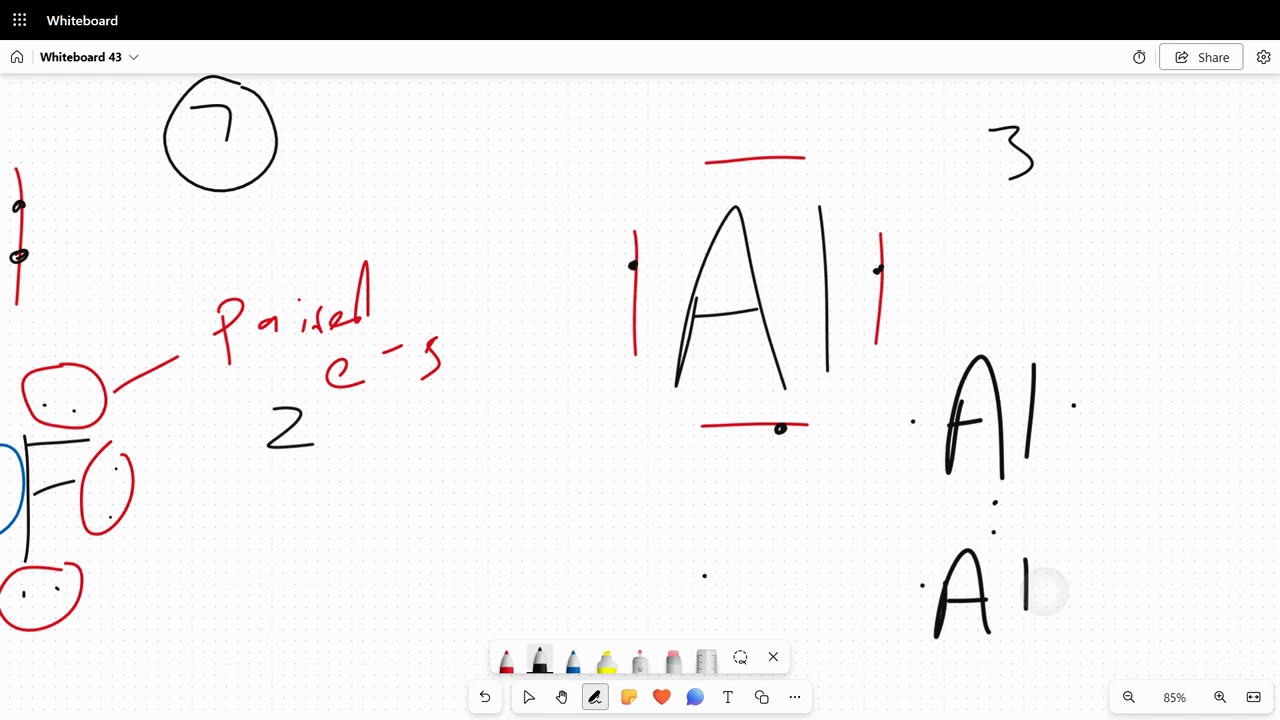
{"action": "left_click", "coordinate": [1044, 591]}
- Write a third small Al under the 3, then shift the board left
{"action": "mouse_move", "coordinate": [1048, 290]}
{"action": "left_mouse_down"}
{"action": "mouse_move", "coordinate": [1052, 234]}
{"action": "mouse_move", "coordinate": [1092, 296]}
{"action": "left_mouse_up"}
{"action": "left_click_drag", "start_coordinate": [1052, 252], "coordinate": [1084, 252]}
{"action": "left_click_drag", "start_coordinate": [1104, 204], "coordinate": [1114, 268]}
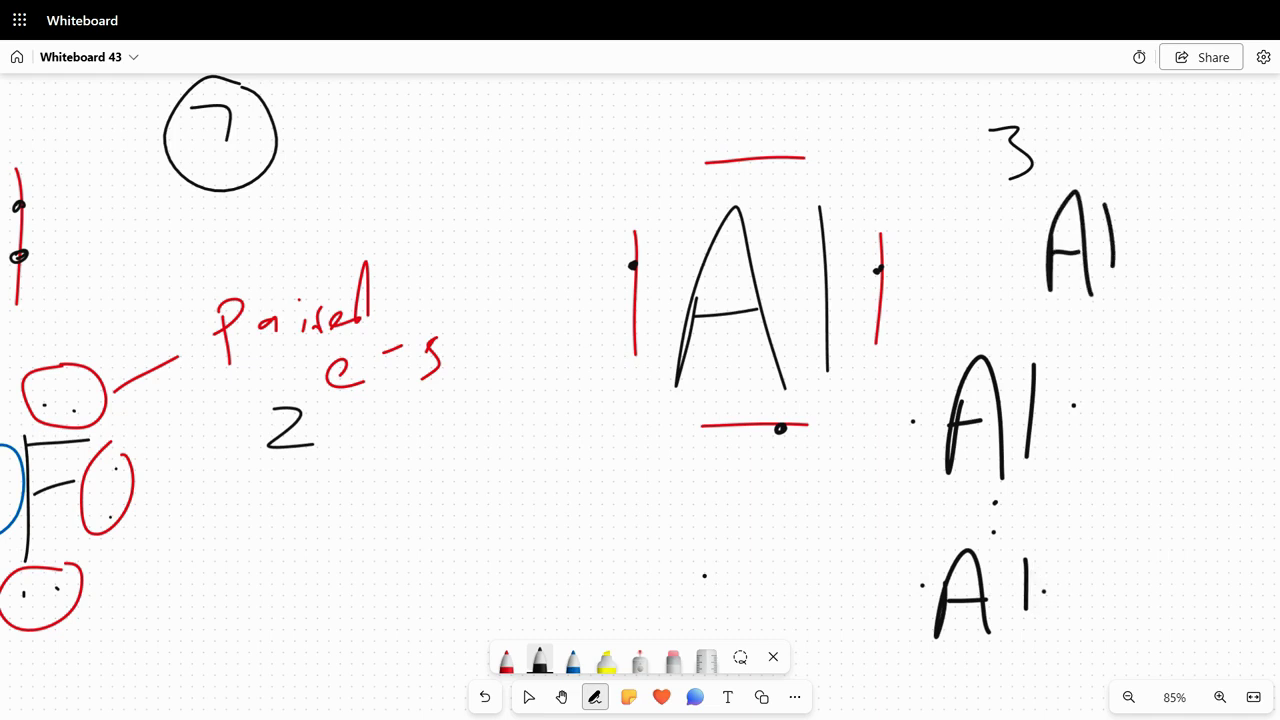
{"action": "left_click", "coordinate": [561, 697]}
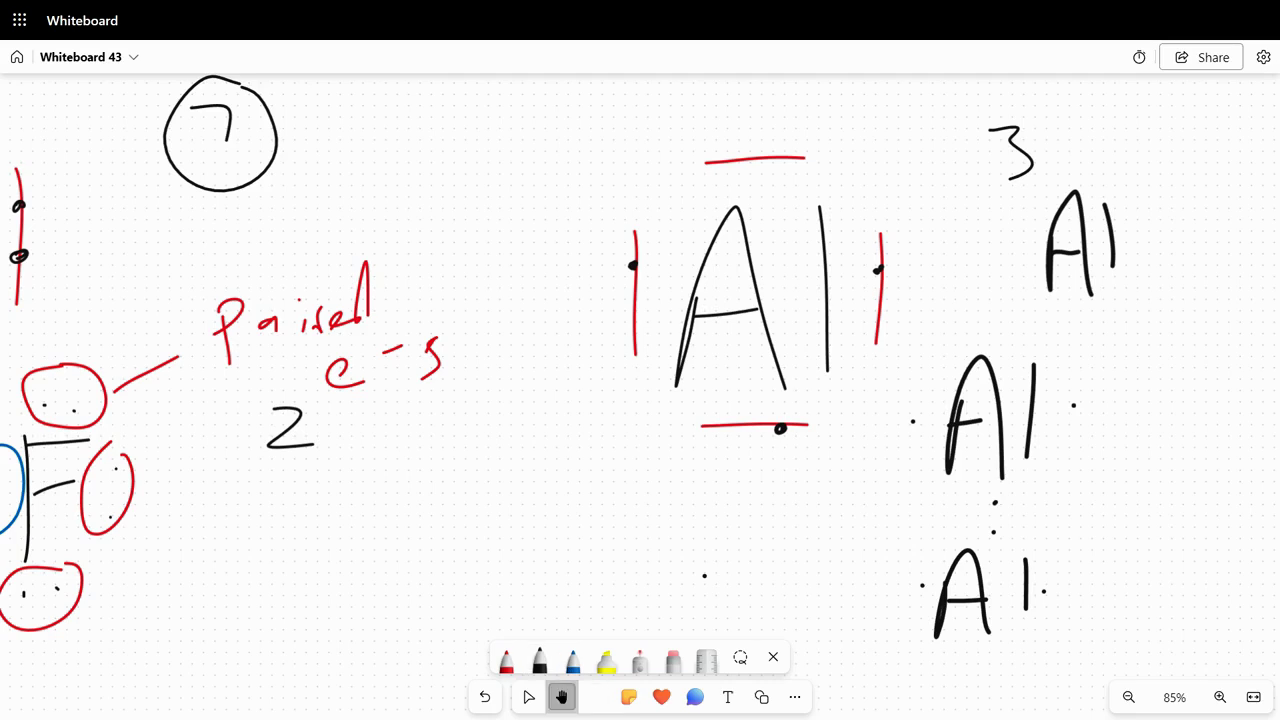
{"action": "left_click_drag", "start_coordinate": [800, 400], "coordinate": [526, 403]}
- Write a large Al at the right with a dot pair on its right and a dot below
{"action": "left_click", "coordinate": [595, 697]}
{"action": "left_click", "coordinate": [938, 401]}
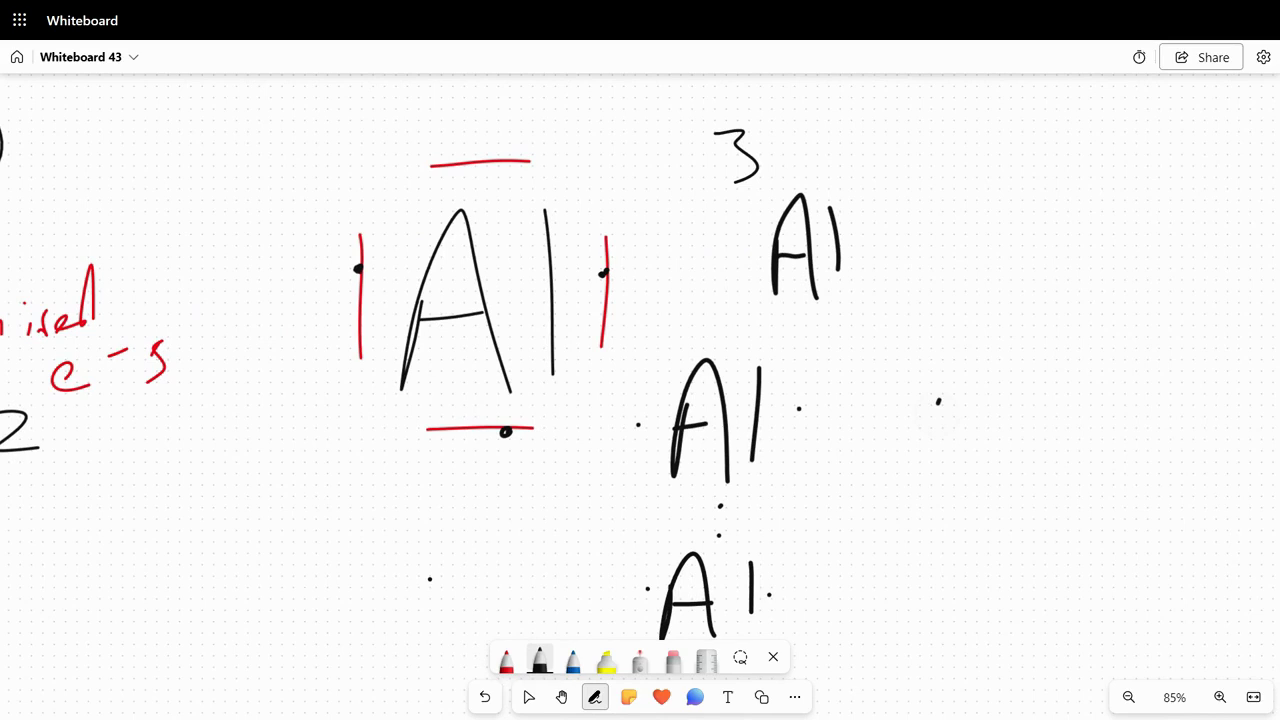
{"action": "mouse_move", "coordinate": [938, 401]}
{"action": "left_mouse_down"}
{"action": "mouse_move", "coordinate": [924, 382]}
{"action": "mouse_move", "coordinate": [984, 468]}
{"action": "mouse_move", "coordinate": [976, 402]}
{"action": "left_mouse_up"}
{"action": "left_click_drag", "start_coordinate": [1015, 346], "coordinate": [1010, 460]}
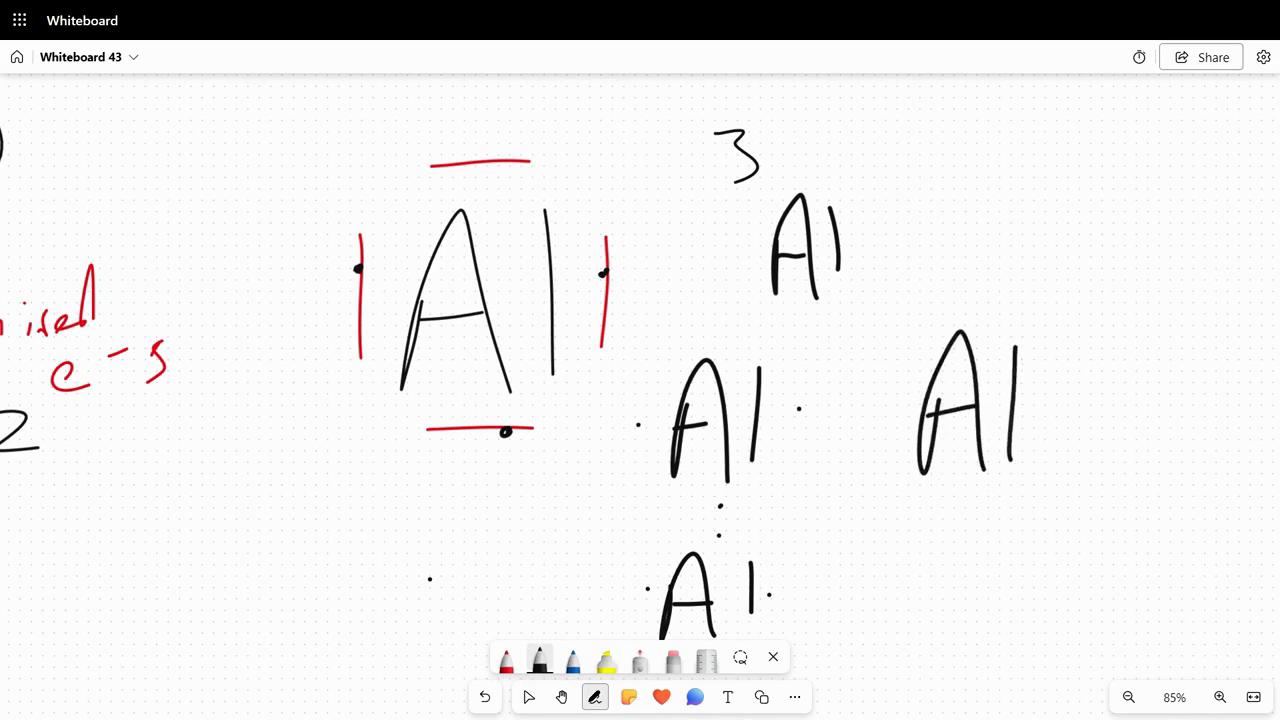
{"action": "left_click", "coordinate": [1056, 383]}
{"action": "left_click", "coordinate": [1056, 426]}
{"action": "left_click", "coordinate": [969, 506]}
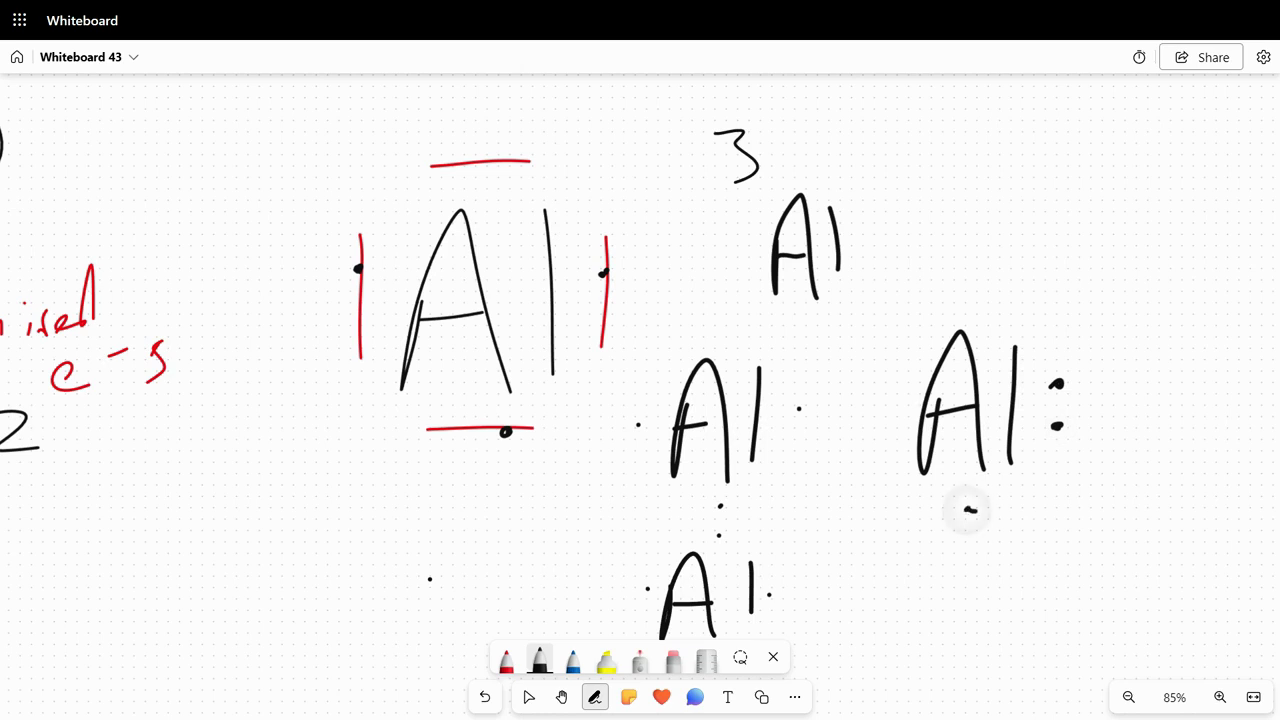
- Cross out the right Al with a red X and draw red loops around its dots
{"action": "left_click", "coordinate": [506, 660]}
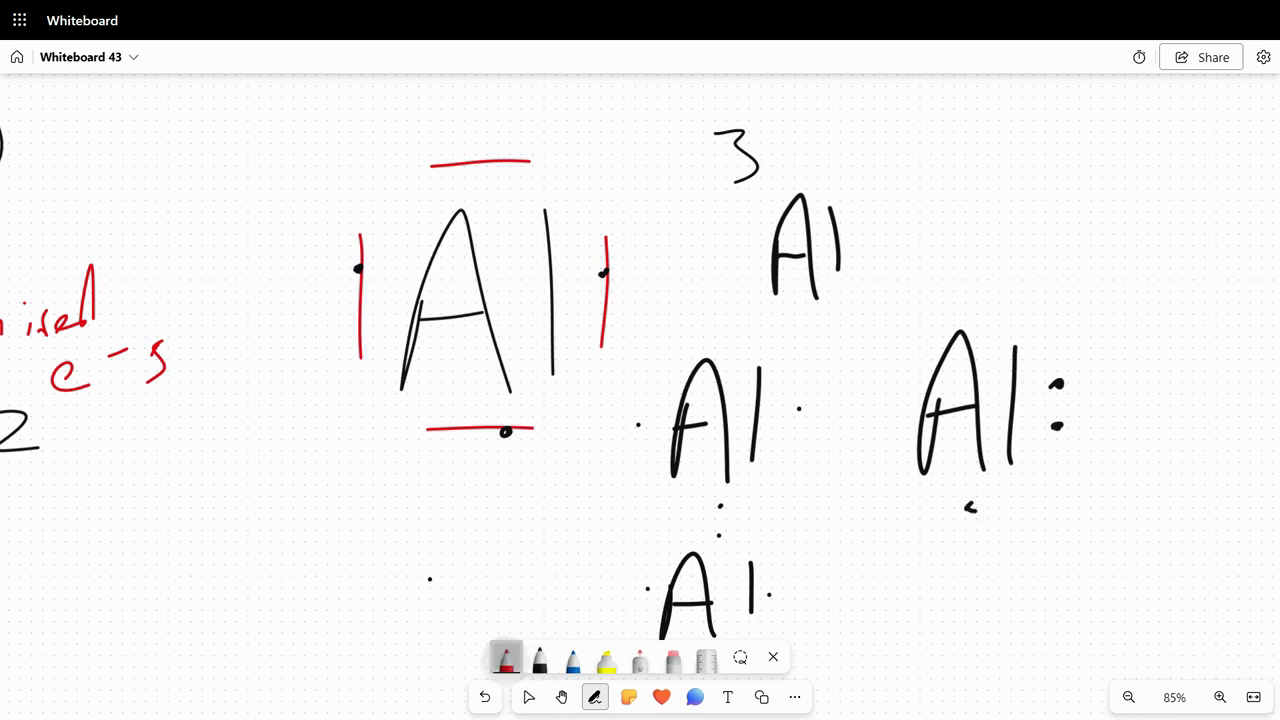
{"action": "left_click_drag", "start_coordinate": [1075, 305], "coordinate": [918, 530]}
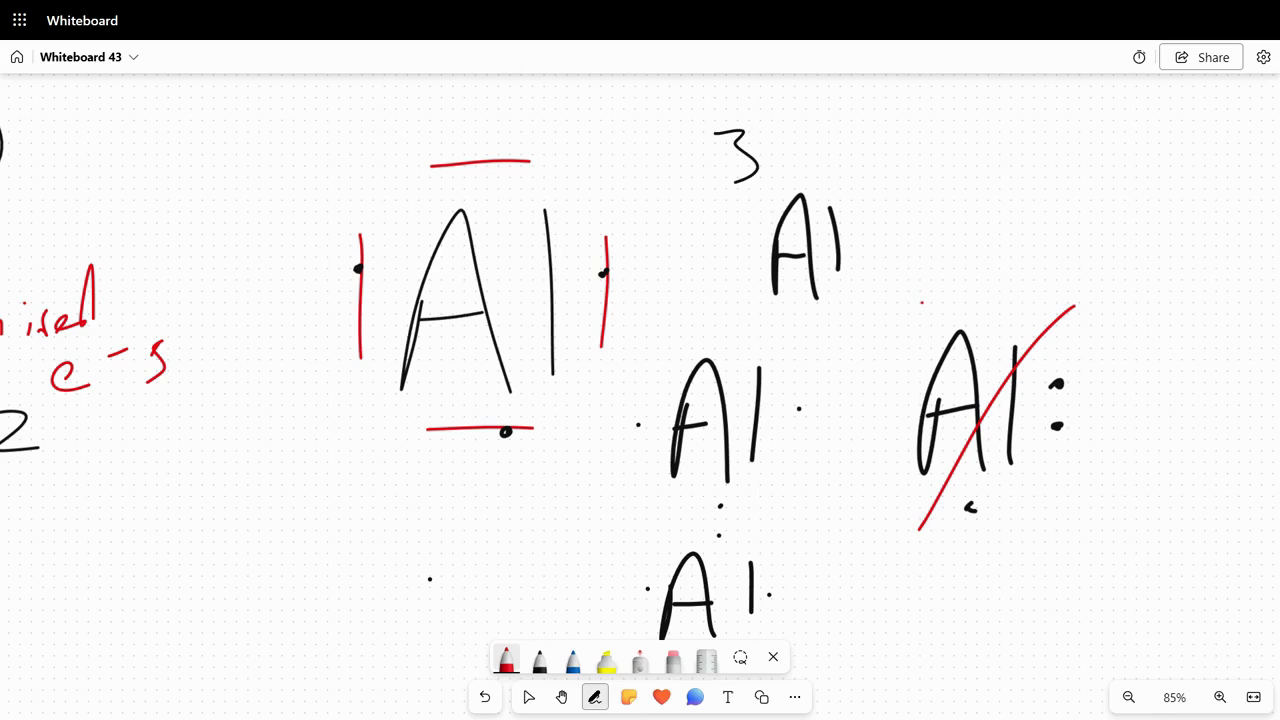
{"action": "left_click_drag", "start_coordinate": [910, 298], "coordinate": [1059, 497]}
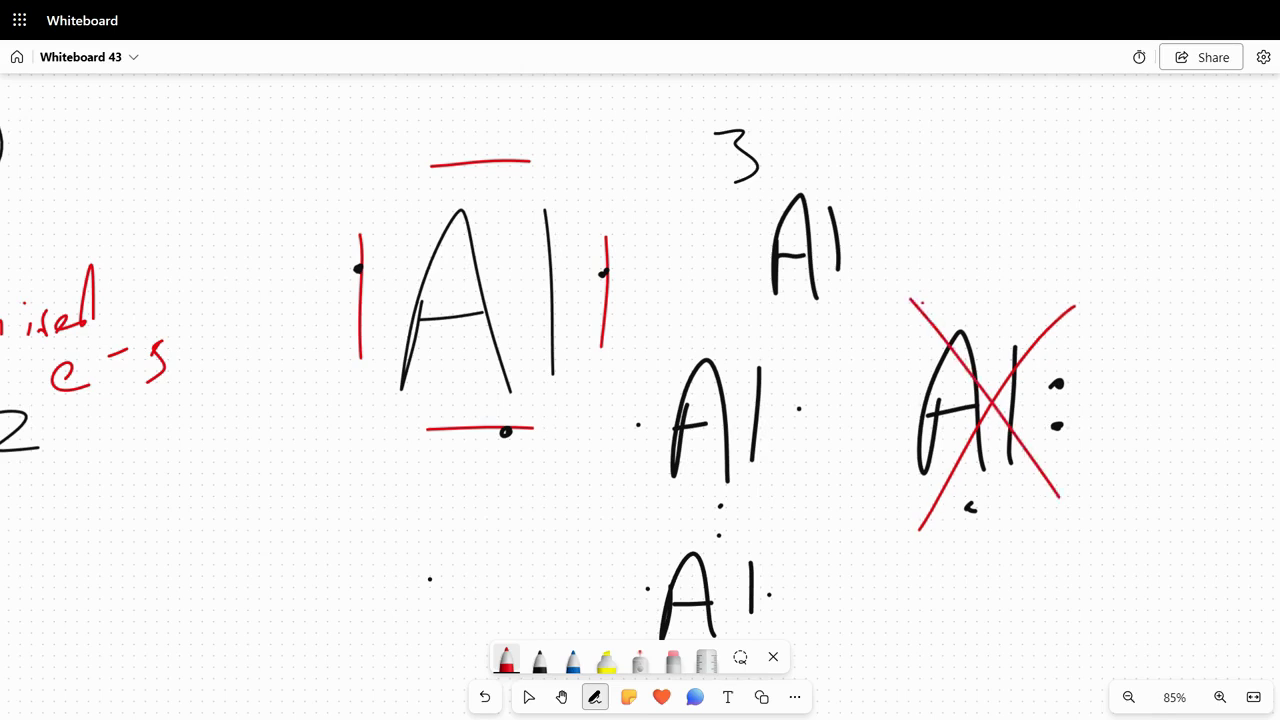
{"action": "left_click_drag", "start_coordinate": [898, 326], "coordinate": [912, 334]}
{"action": "mouse_move", "coordinate": [956, 258]}
{"action": "left_mouse_down"}
{"action": "mouse_move", "coordinate": [942, 308]}
{"action": "mouse_move", "coordinate": [958, 252]}
{"action": "left_mouse_up"}
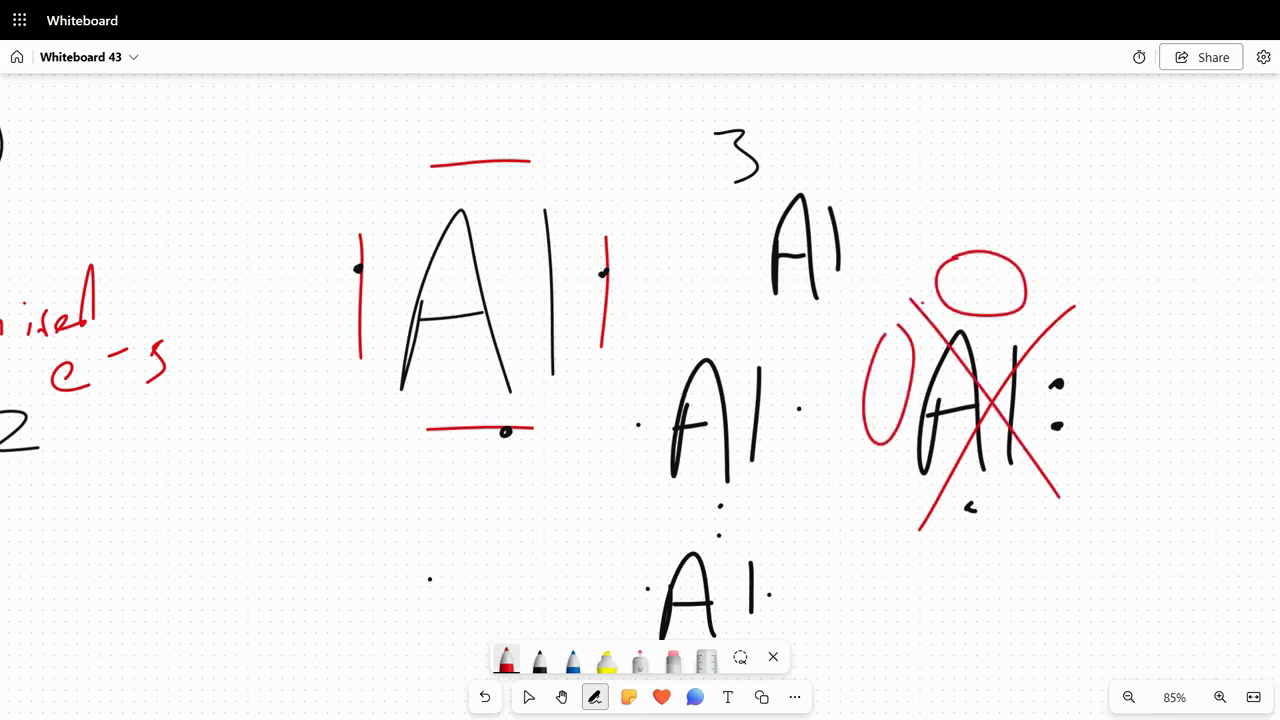
{"action": "left_click_drag", "start_coordinate": [1064, 354], "coordinate": [1052, 358]}
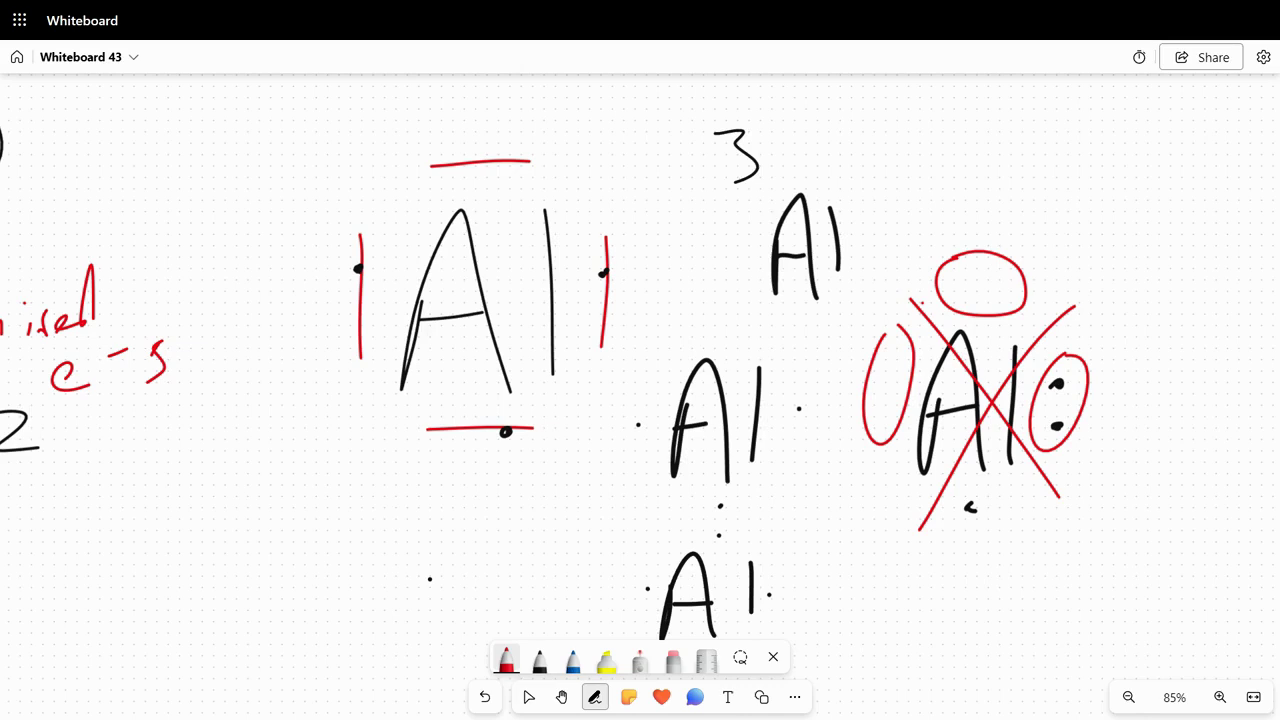
- Draw a black dividing line below the Al structures and pan to blank board space
{"action": "left_click", "coordinate": [539, 660]}
{"action": "left_click_drag", "start_coordinate": [735, 547], "coordinate": [905, 562]}
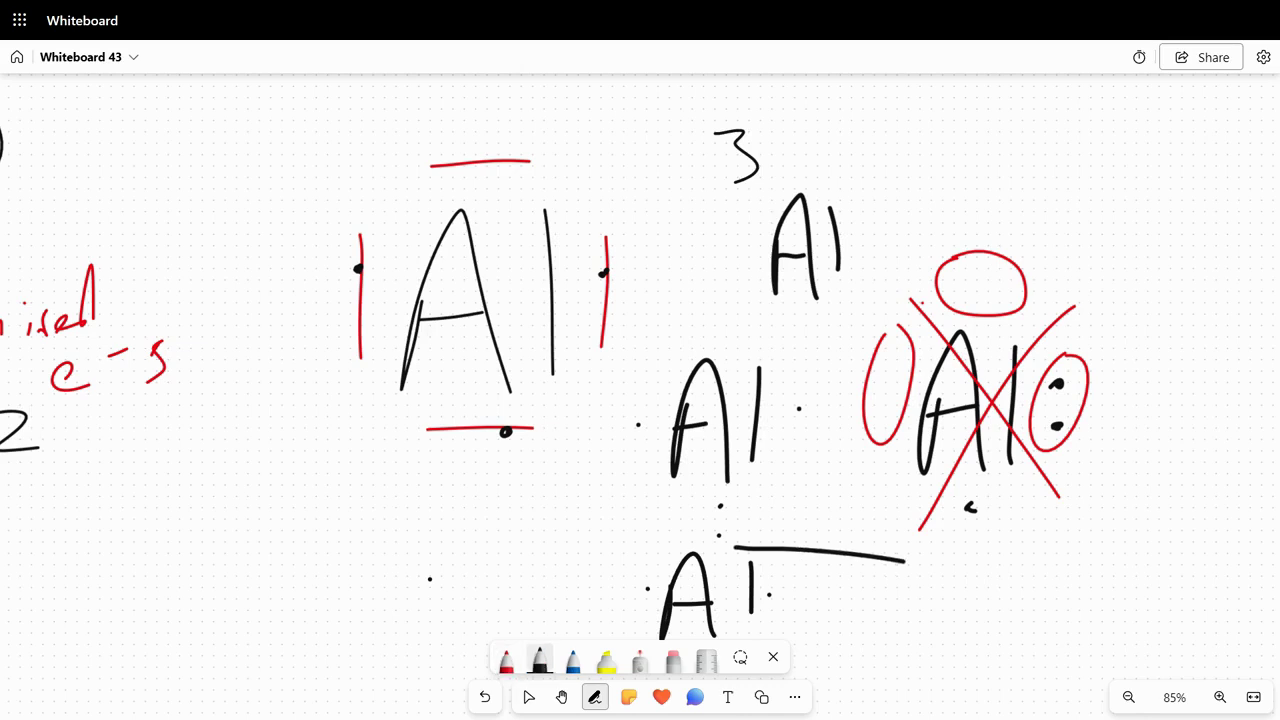
{"action": "left_click", "coordinate": [562, 697]}
{"action": "left_click_drag", "start_coordinate": [900, 400], "coordinate": [90, 415]}
{"action": "left_click", "coordinate": [539, 660]}
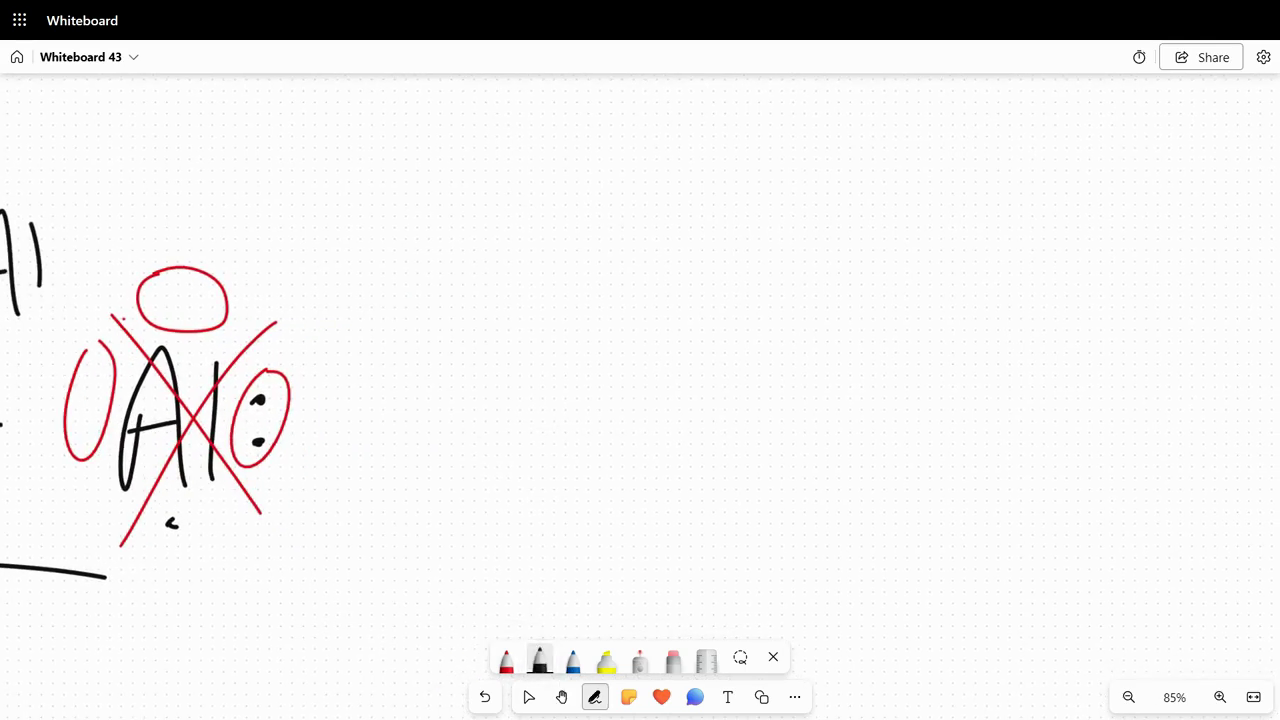
- Write a large P with 5 at upper right and dots above, right and left of it
{"action": "mouse_move", "coordinate": [624, 208]}
{"action": "left_mouse_down"}
{"action": "mouse_move", "coordinate": [643, 452]}
{"action": "mouse_move", "coordinate": [623, 206]}
{"action": "mouse_move", "coordinate": [644, 203]}
{"action": "mouse_move", "coordinate": [724, 284]}
{"action": "mouse_move", "coordinate": [632, 320]}
{"action": "left_mouse_up"}
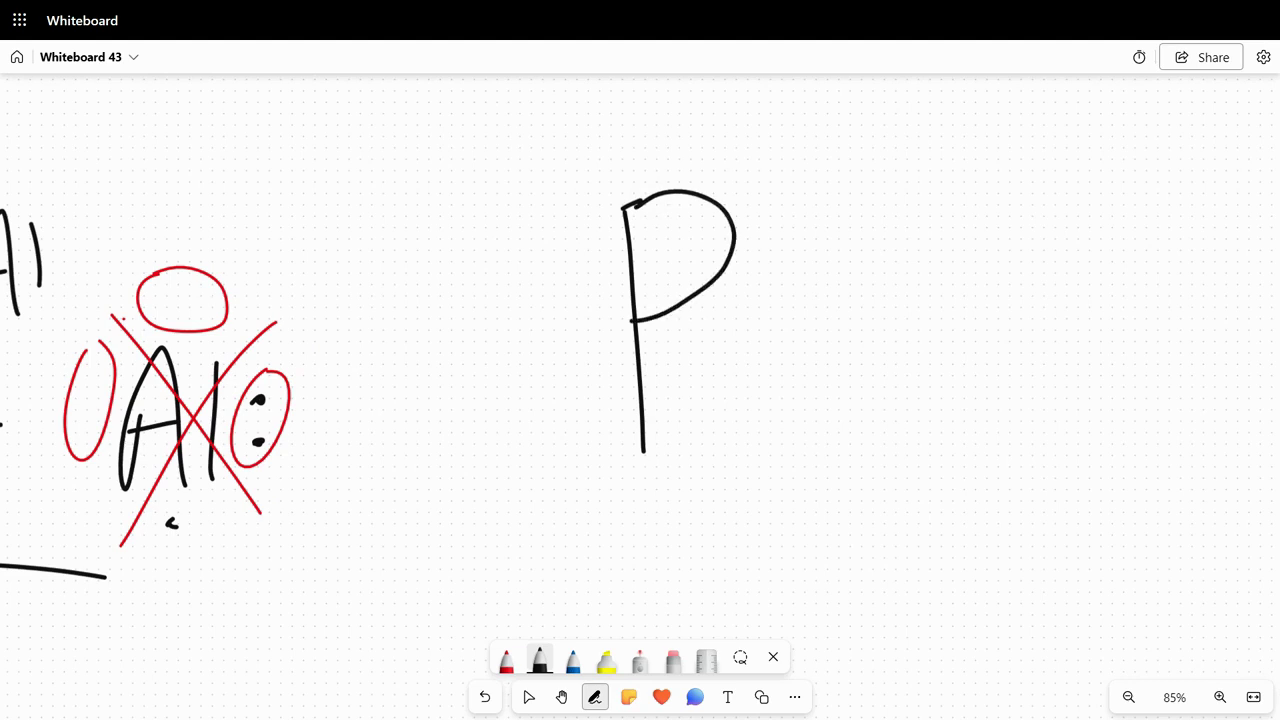
{"action": "mouse_move", "coordinate": [1018, 128]}
{"action": "left_mouse_down"}
{"action": "mouse_move", "coordinate": [957, 191]}
{"action": "mouse_move", "coordinate": [942, 190]}
{"action": "left_mouse_up"}
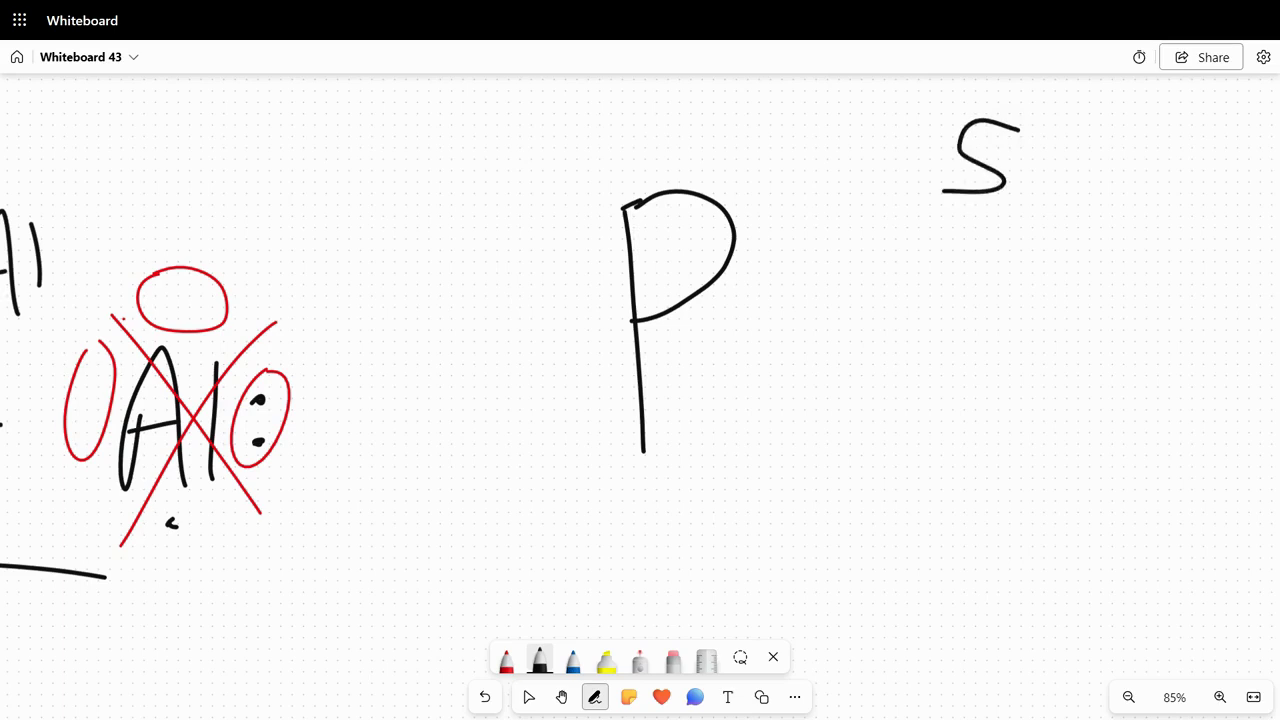
{"action": "left_click", "coordinate": [633, 151]}
{"action": "left_click", "coordinate": [770, 283]}
{"action": "left_click", "coordinate": [566, 363]}
- Add a second dot above P and circle the top pair in black
{"action": "left_click", "coordinate": [672, 150]}
{"action": "left_click_drag", "start_coordinate": [668, 108], "coordinate": [698, 104]}
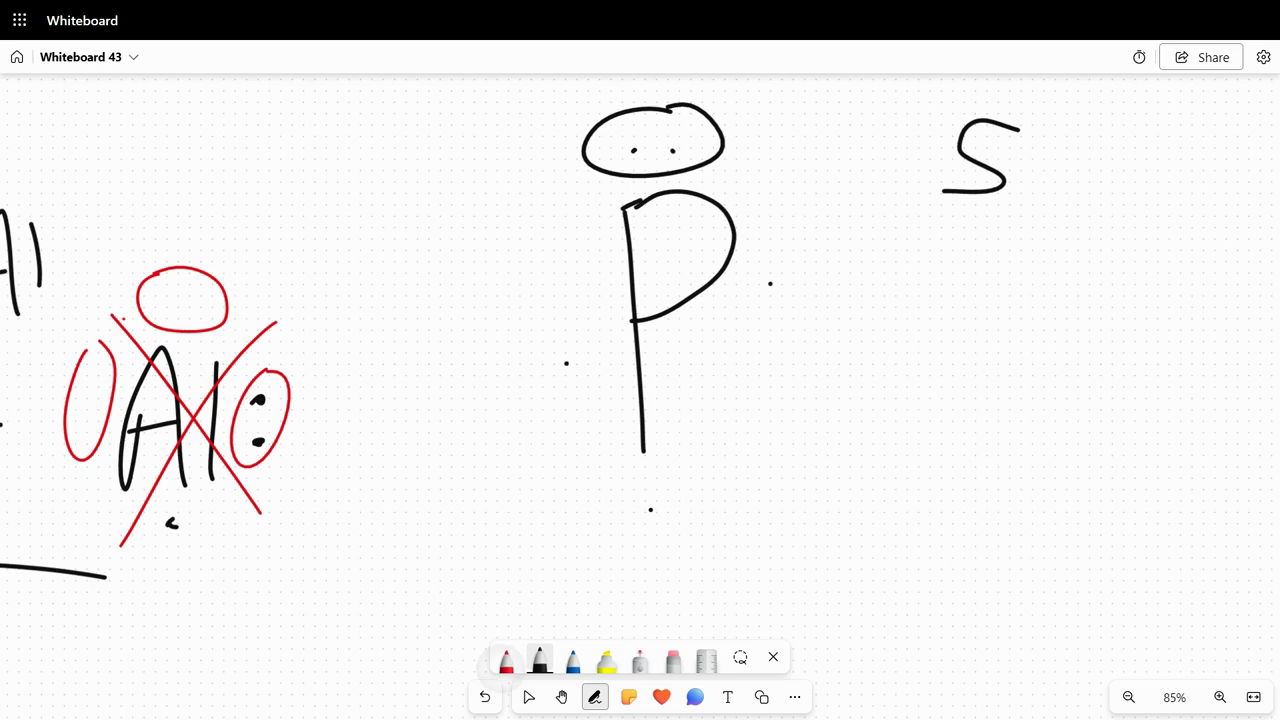
{"action": "left_click", "coordinate": [506, 660]}
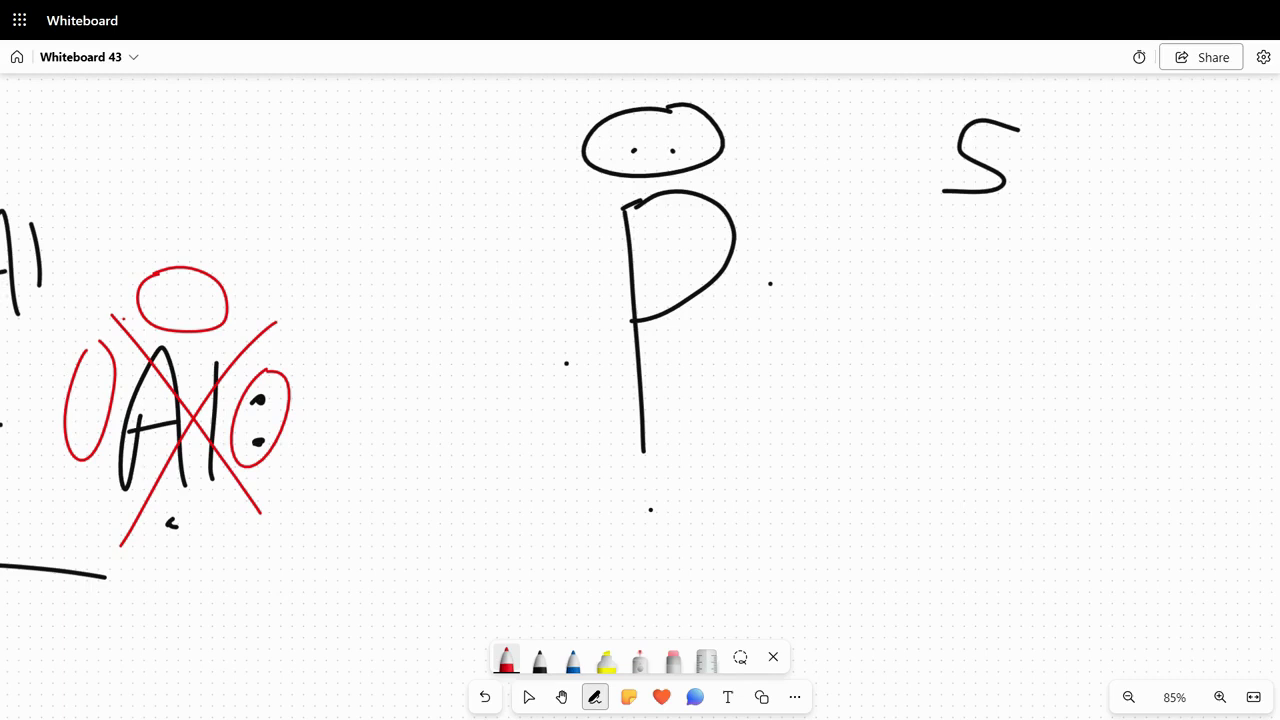
- Circle P's top pair and three single dots in red, labelled P and '3 unp'
{"action": "mouse_move", "coordinate": [682, 113]}
{"action": "left_mouse_down"}
{"action": "mouse_move", "coordinate": [626, 184]}
{"action": "mouse_move", "coordinate": [640, 114]}
{"action": "left_mouse_up"}
{"action": "mouse_move", "coordinate": [457, 134]}
{"action": "left_mouse_down"}
{"action": "mouse_move", "coordinate": [461, 197]}
{"action": "mouse_move", "coordinate": [461, 150]}
{"action": "left_mouse_up"}
{"action": "mouse_move", "coordinate": [570, 310]}
{"action": "left_mouse_down"}
{"action": "mouse_move", "coordinate": [562, 432]}
{"action": "mouse_move", "coordinate": [570, 310]}
{"action": "left_mouse_up"}
{"action": "left_click_drag", "start_coordinate": [620, 488], "coordinate": [650, 464]}
{"action": "mouse_move", "coordinate": [805, 252]}
{"action": "left_mouse_down"}
{"action": "mouse_move", "coordinate": [836, 265]}
{"action": "mouse_move", "coordinate": [805, 252]}
{"action": "left_mouse_up"}
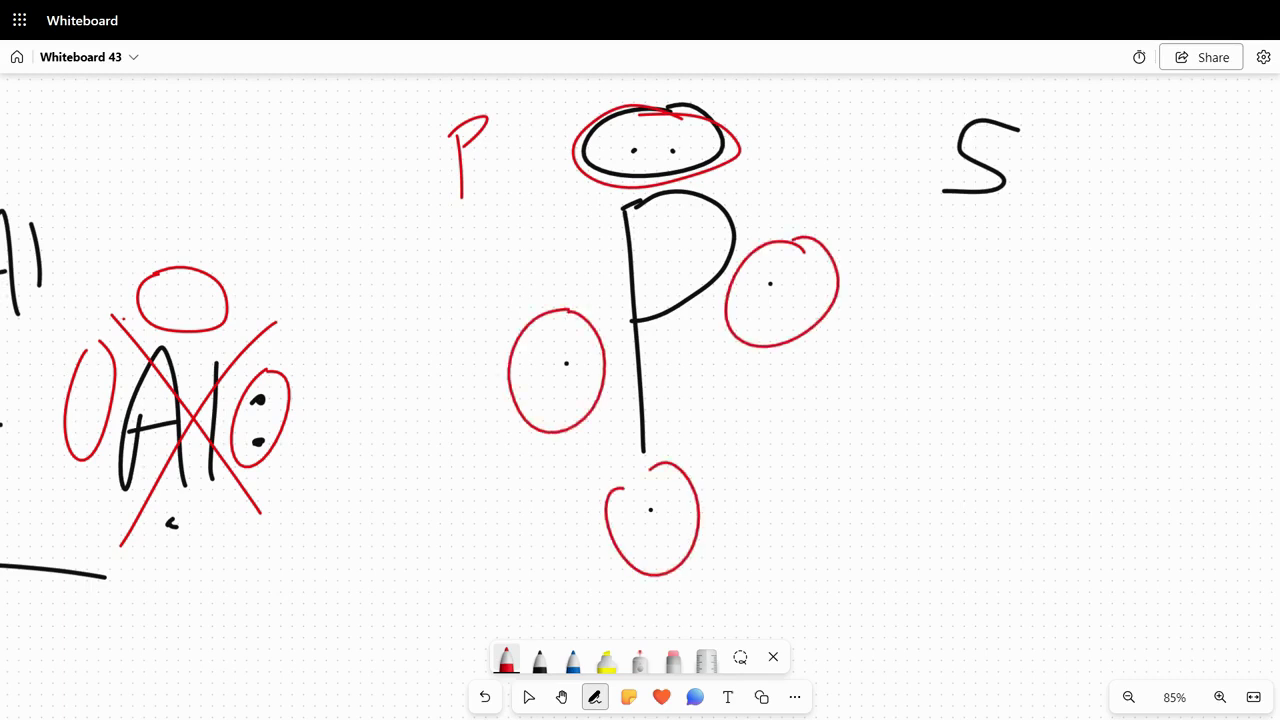
{"action": "left_click_drag", "start_coordinate": [801, 427], "coordinate": [782, 512]}
{"action": "mouse_move", "coordinate": [880, 460]}
{"action": "left_mouse_down"}
{"action": "mouse_move", "coordinate": [909, 492]}
{"action": "mouse_move", "coordinate": [991, 503]}
{"action": "left_mouse_up"}
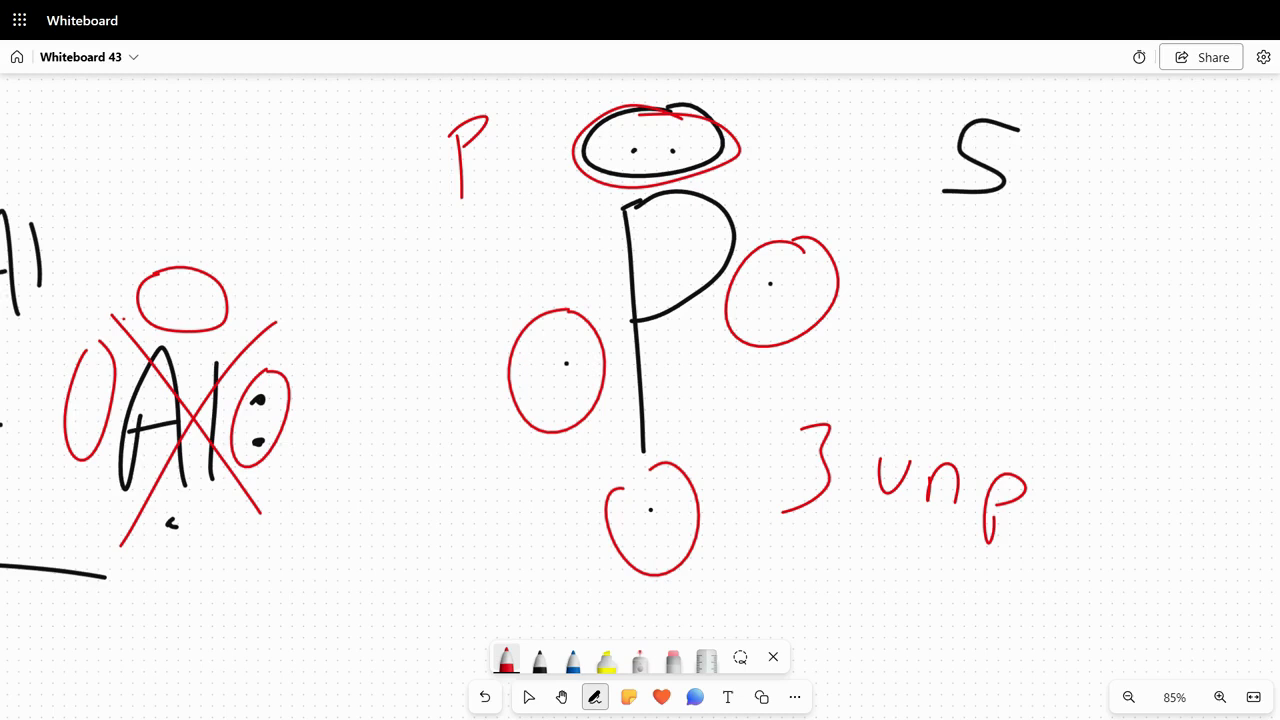
- Draw a black separating line below the phosphorus structure
{"action": "left_click", "coordinate": [539, 660]}
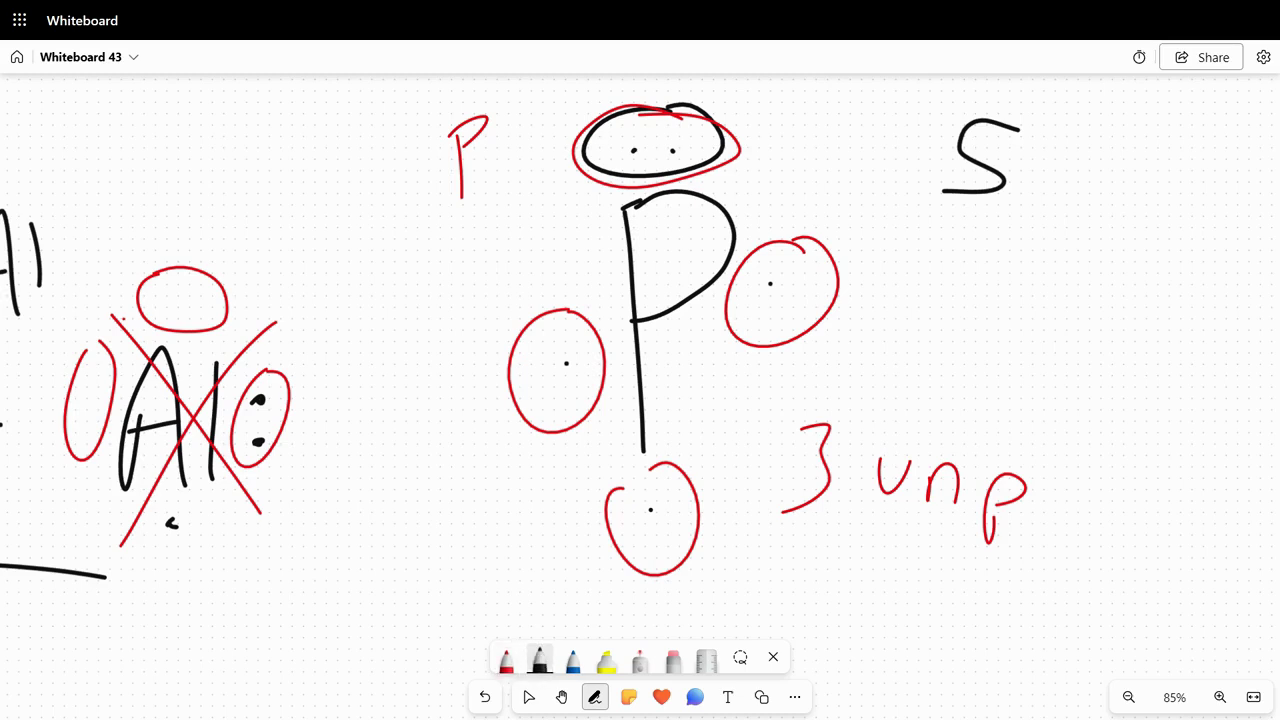
{"action": "left_click_drag", "start_coordinate": [990, 383], "coordinate": [590, 396]}
{"action": "left_click", "coordinate": [561, 697]}
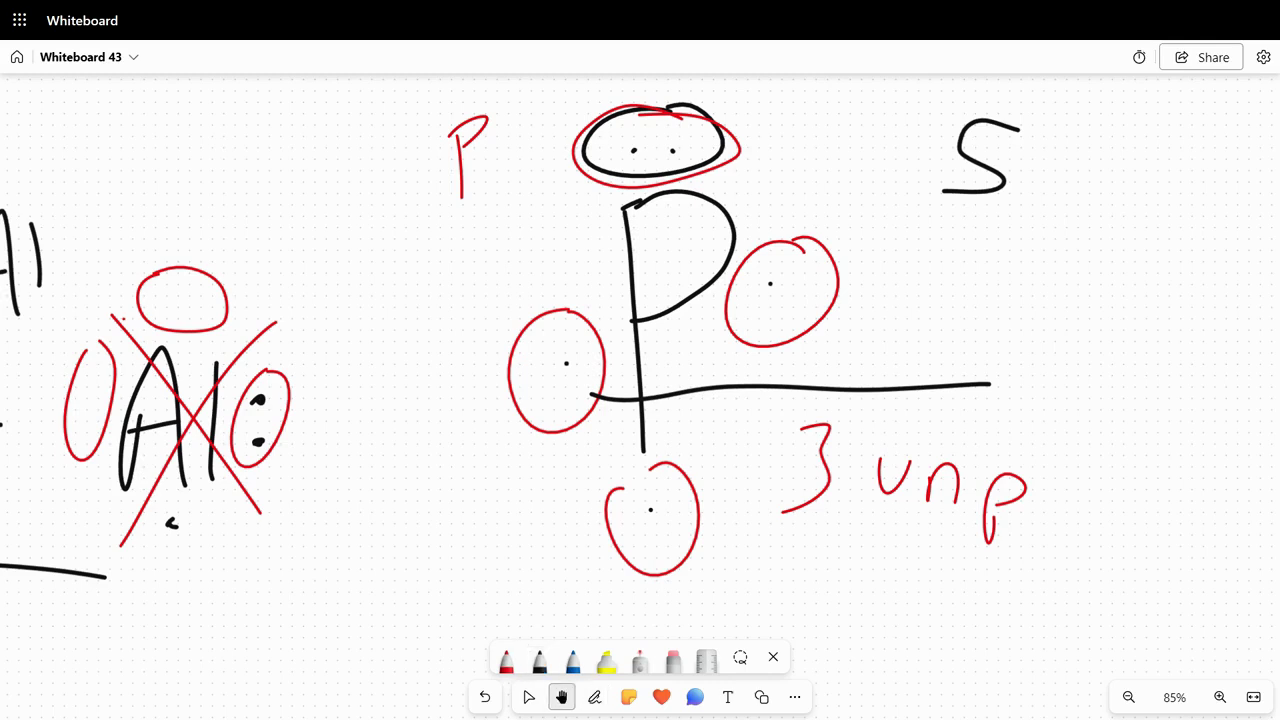
- Pan to blank space and write a large S with 6 and electron dots around it
{"action": "left_click_drag", "start_coordinate": [900, 400], "coordinate": [224, 415]}
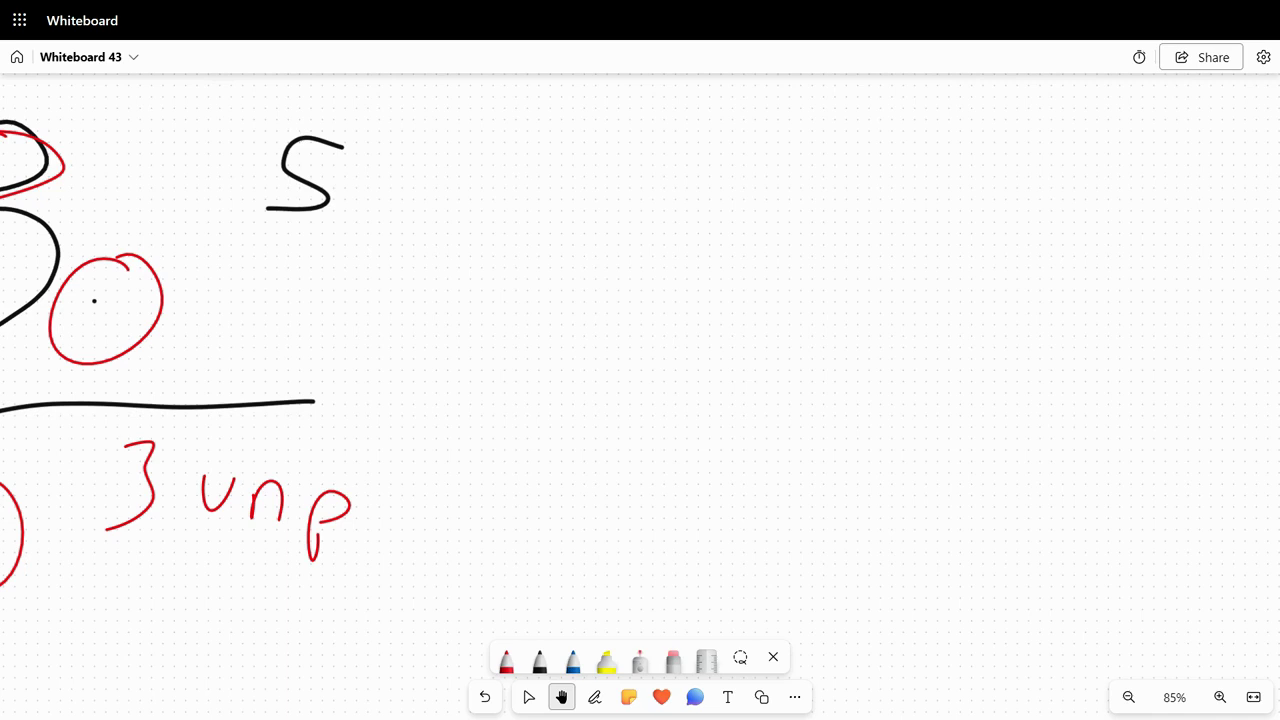
{"action": "left_click", "coordinate": [539, 660]}
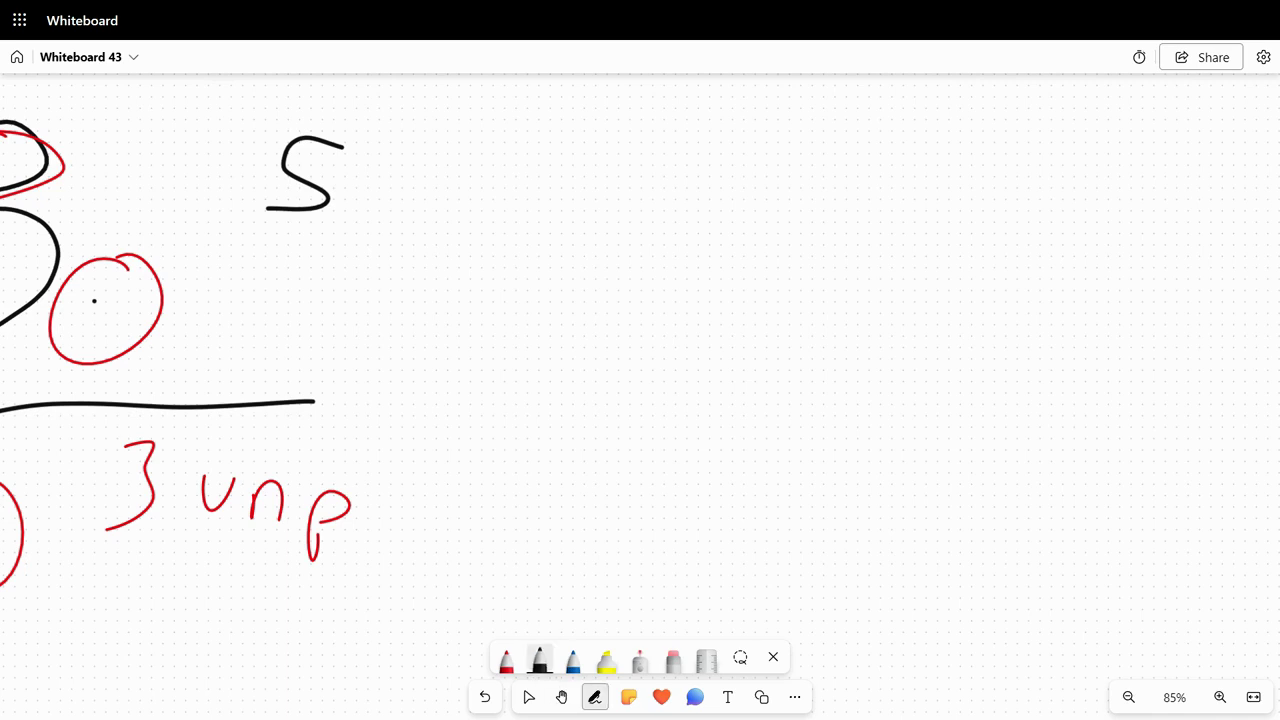
{"action": "mouse_move", "coordinate": [800, 242]}
{"action": "left_mouse_down"}
{"action": "mouse_move", "coordinate": [716, 284]}
{"action": "mouse_move", "coordinate": [695, 369]}
{"action": "left_mouse_up"}
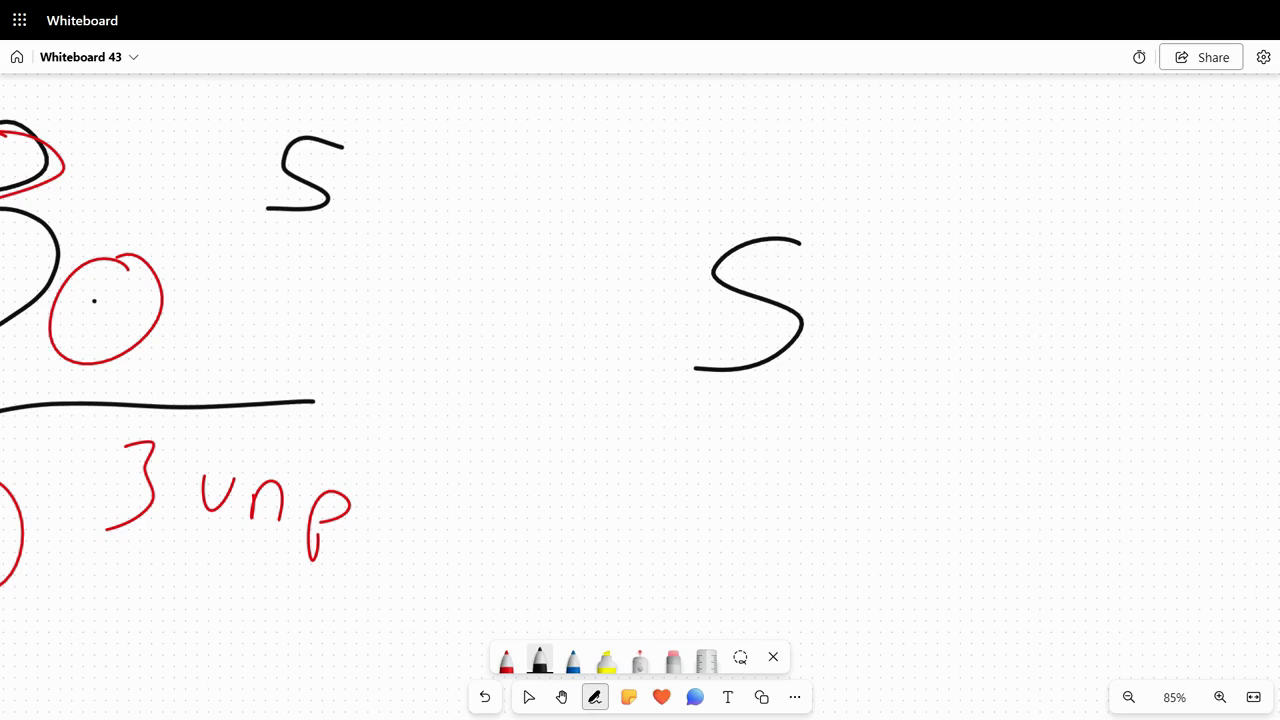
{"action": "left_click_drag", "start_coordinate": [1128, 112], "coordinate": [1108, 179]}
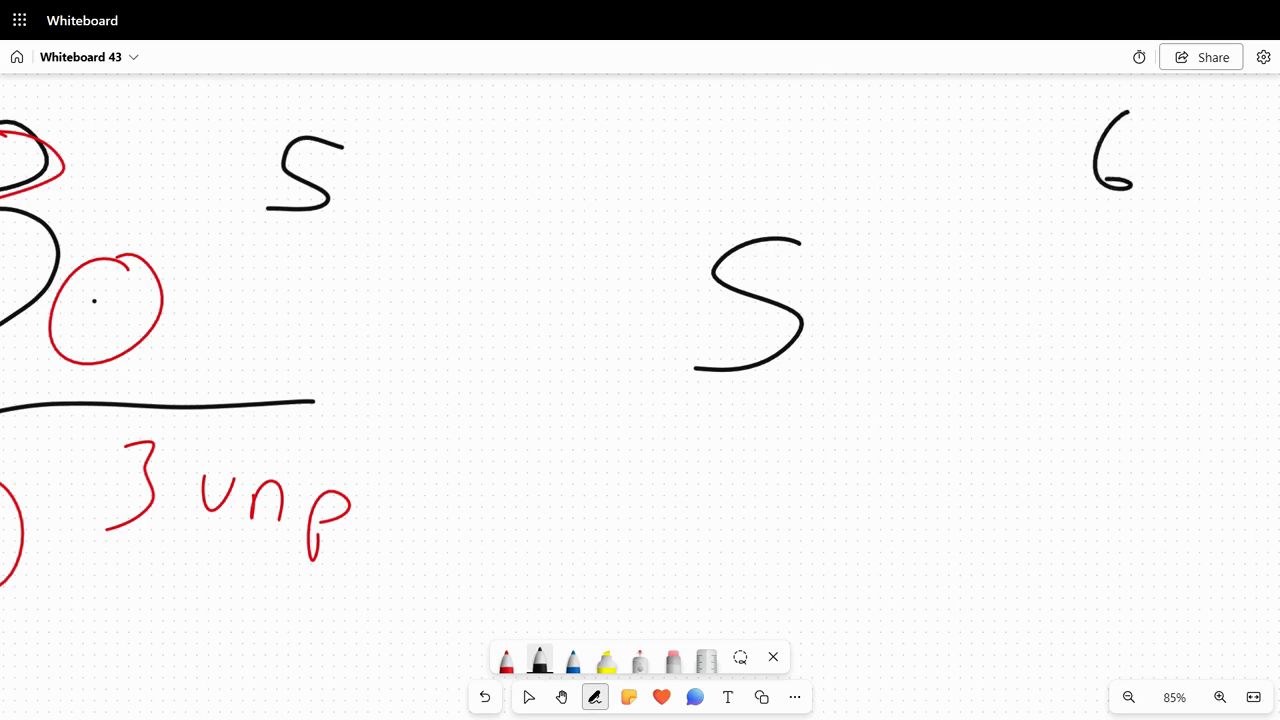
{"action": "left_click", "coordinate": [833, 281]}
{"action": "left_click", "coordinate": [659, 308]}
{"action": "left_click", "coordinate": [745, 206]}
{"action": "left_click_drag", "start_coordinate": [821, 314], "coordinate": [832, 314]}
{"action": "left_click", "coordinate": [690, 401]}
- Circle the single dots left of and above the S in red
{"action": "left_click", "coordinate": [506, 660]}
{"action": "mouse_move", "coordinate": [652, 264]}
{"action": "left_mouse_down"}
{"action": "mouse_move", "coordinate": [638, 268]}
{"action": "mouse_move", "coordinate": [652, 266]}
{"action": "left_mouse_up"}
{"action": "mouse_move", "coordinate": [735, 170]}
{"action": "left_mouse_down"}
{"action": "mouse_move", "coordinate": [778, 202]}
{"action": "mouse_move", "coordinate": [753, 150]}
{"action": "left_mouse_up"}
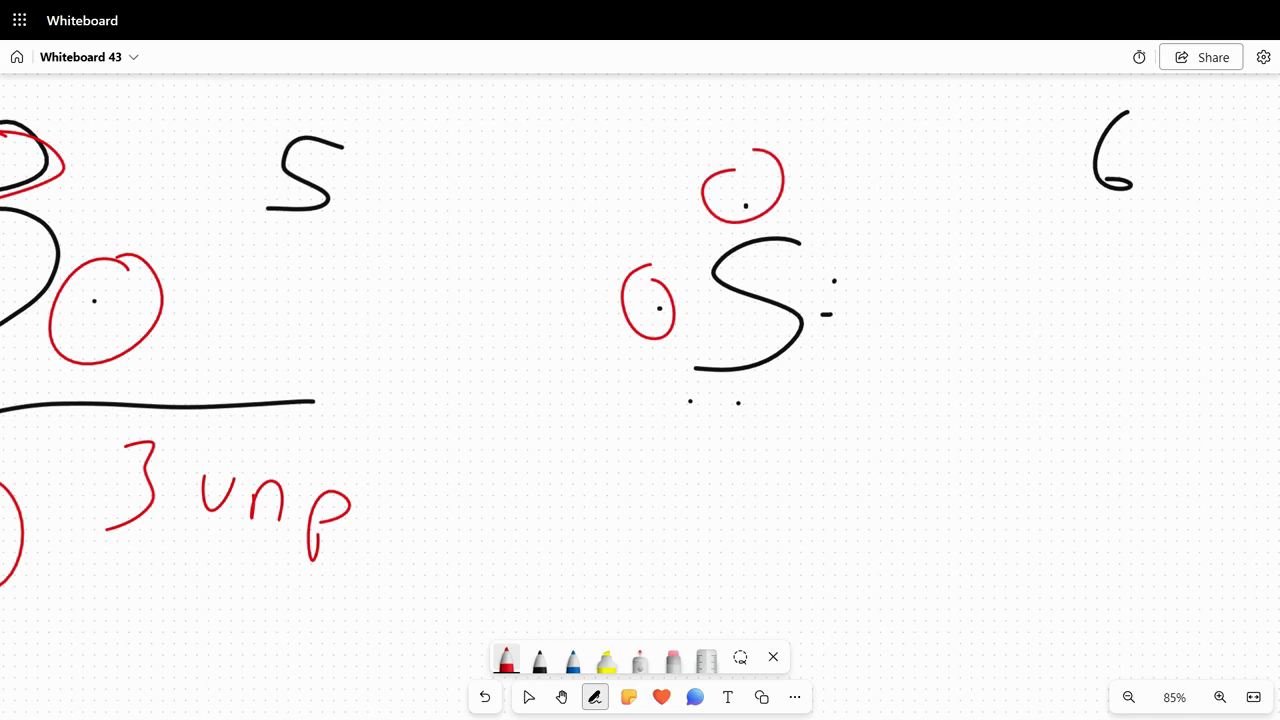
- Write a second S further right with dot pairs above, left and below it
{"action": "left_click", "coordinate": [539, 660]}
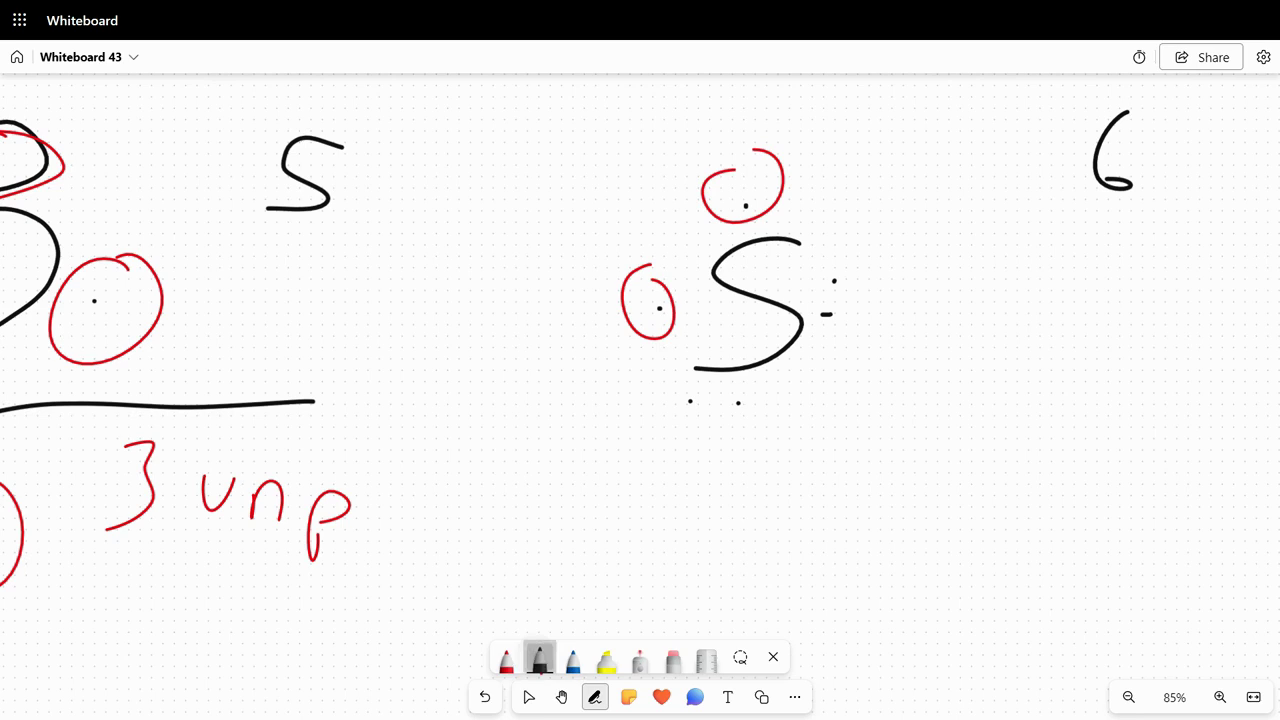
{"action": "mouse_move", "coordinate": [1033, 388]}
{"action": "left_mouse_down"}
{"action": "mouse_move", "coordinate": [1008, 452]}
{"action": "mouse_move", "coordinate": [926, 509]}
{"action": "left_mouse_up"}
{"action": "left_click", "coordinate": [976, 343]}
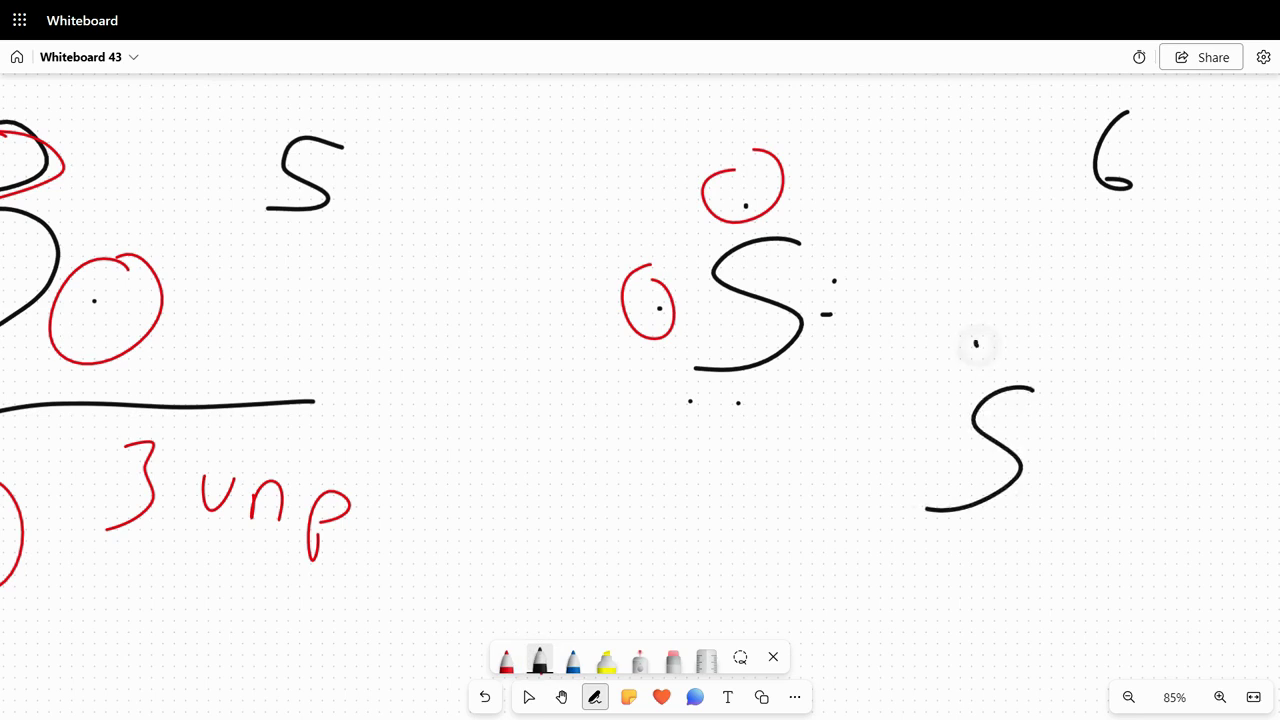
{"action": "left_click_drag", "start_coordinate": [1018, 336], "coordinate": [1015, 346]}
{"action": "left_click", "coordinate": [917, 416]}
{"action": "left_click", "coordinate": [904, 468]}
{"action": "left_click", "coordinate": [958, 553]}
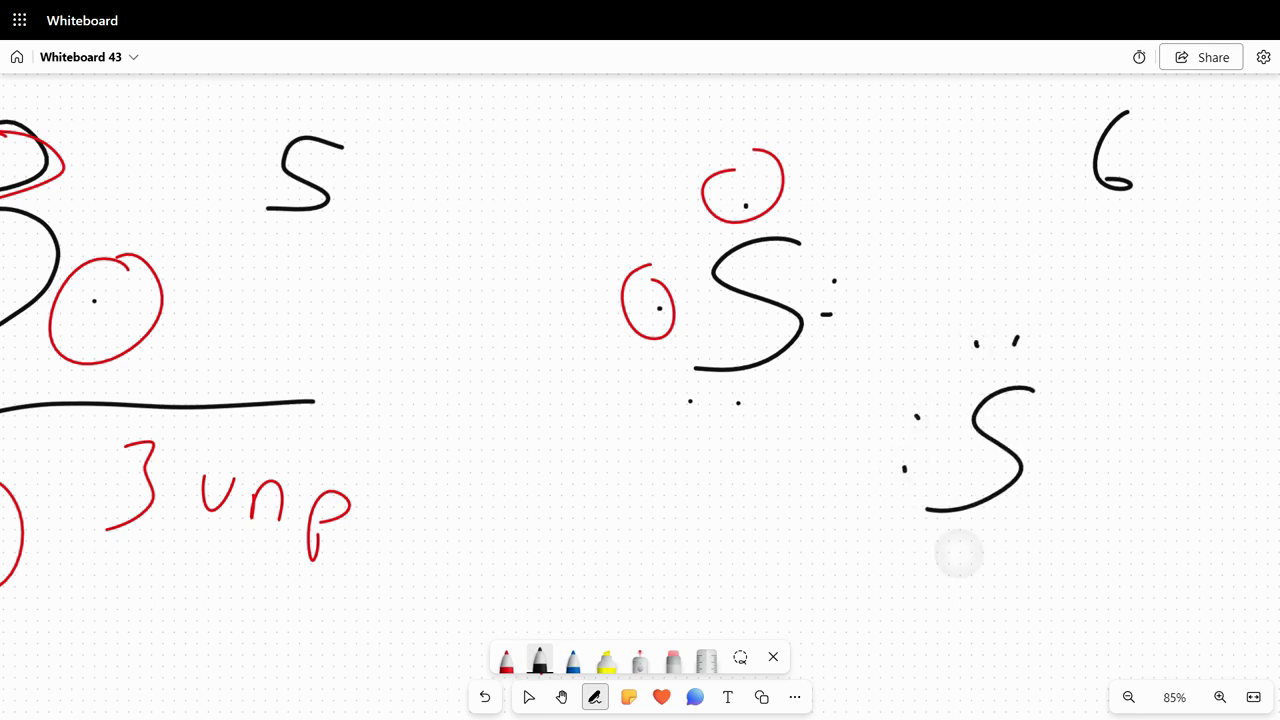
{"action": "left_click", "coordinate": [997, 543]}
- Add a red stroke right of the second S, circle its bottom pair, and enclose the first S in a red oval
{"action": "left_click", "coordinate": [506, 660]}
{"action": "left_click_drag", "start_coordinate": [1069, 406], "coordinate": [1072, 474]}
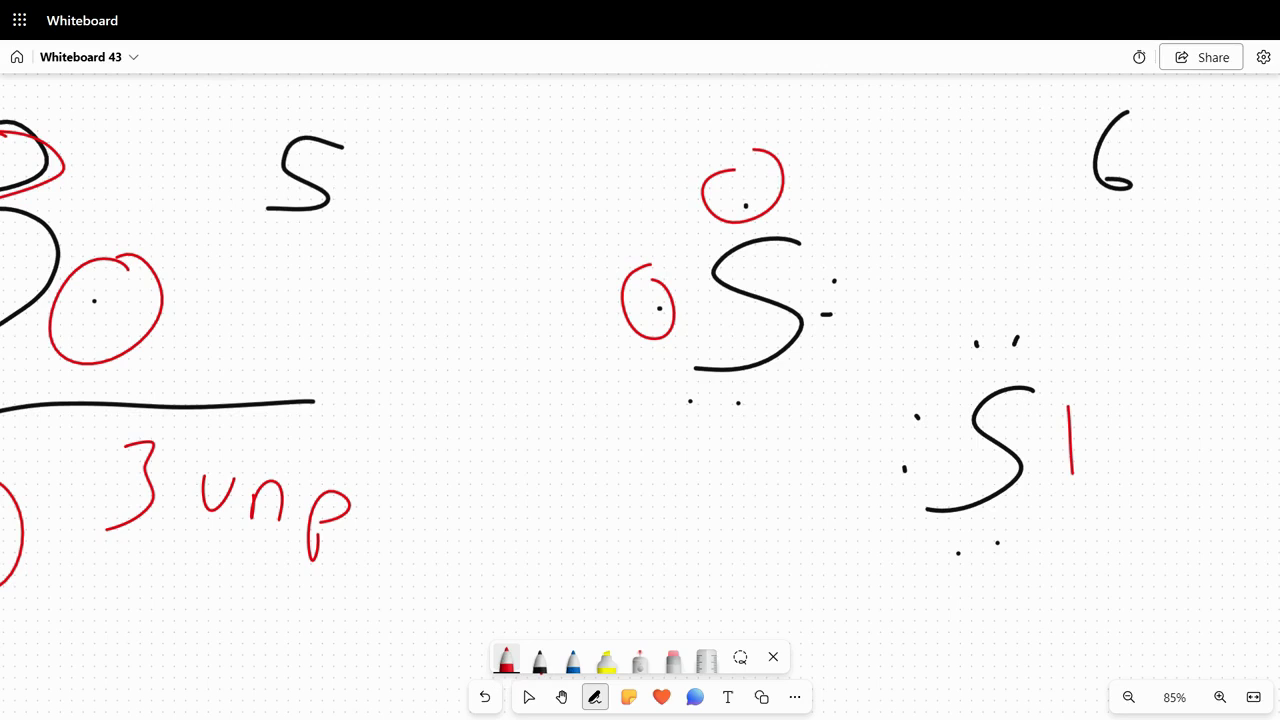
{"action": "left_click_drag", "start_coordinate": [978, 521], "coordinate": [1086, 498]}
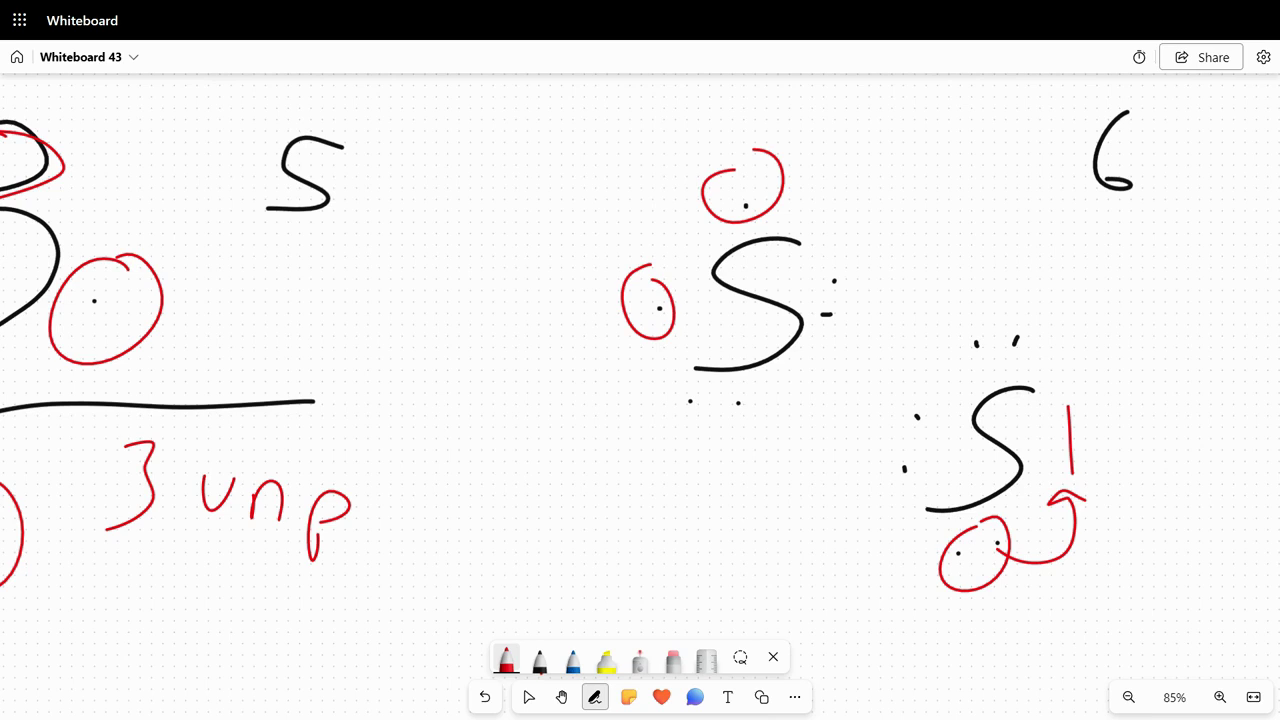
{"action": "mouse_move", "coordinate": [815, 132]}
{"action": "left_mouse_down"}
{"action": "mouse_move", "coordinate": [828, 430]}
{"action": "mouse_move", "coordinate": [762, 104]}
{"action": "left_mouse_up"}
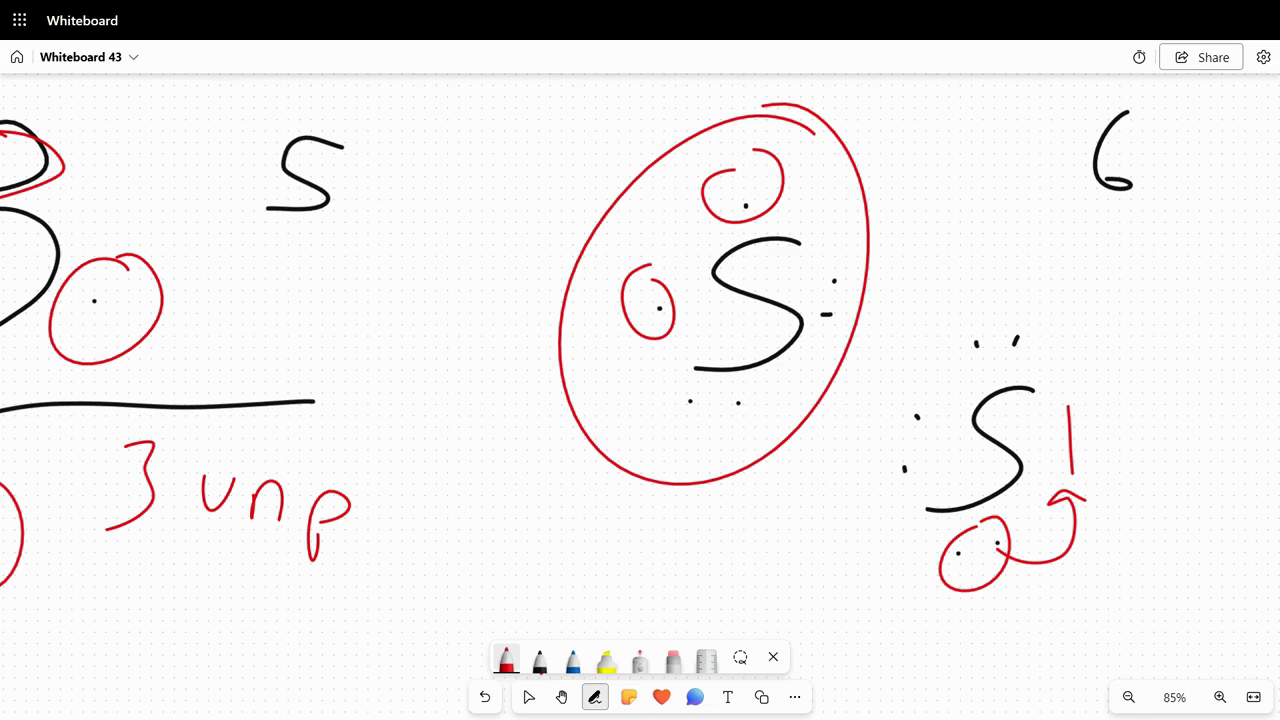
{"action": "left_click", "coordinate": [539, 660]}
- Underline the red oval in black, pan right, and write a large Ne
{"action": "left_click_drag", "start_coordinate": [851, 546], "coordinate": [432, 528]}
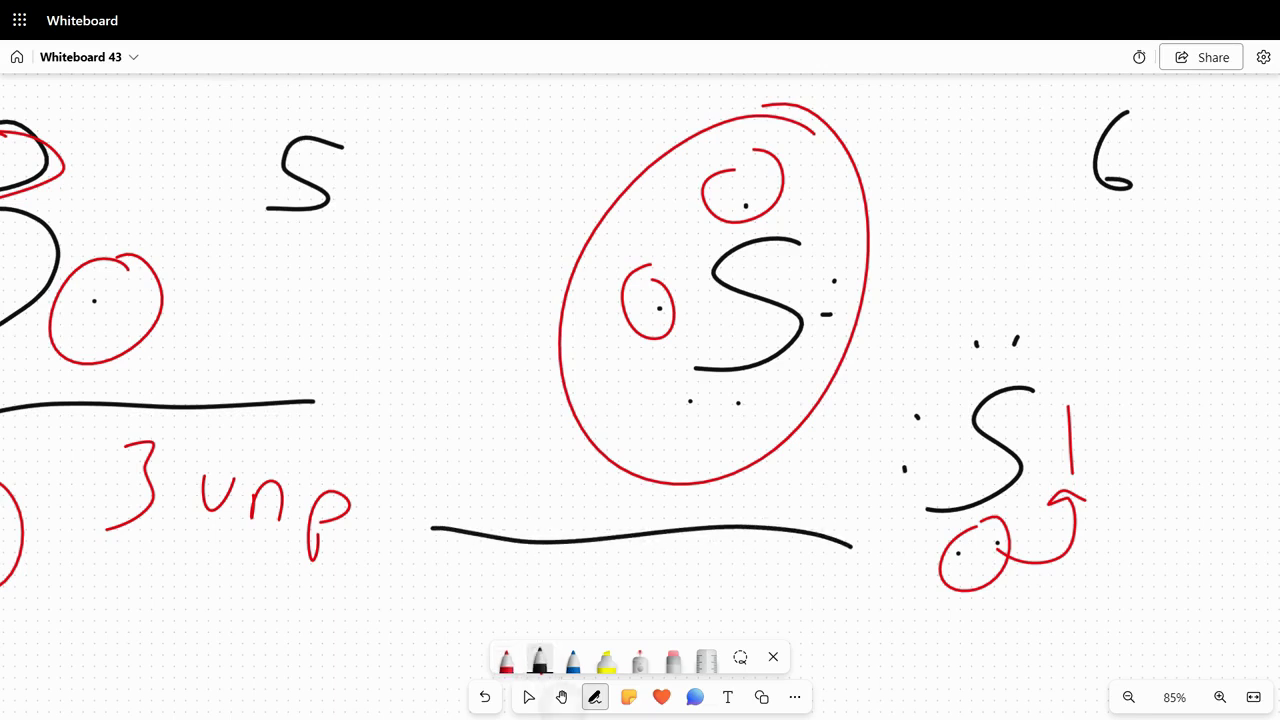
{"action": "left_click", "coordinate": [562, 697]}
{"action": "left_click_drag", "start_coordinate": [900, 350], "coordinate": [352, 335]}
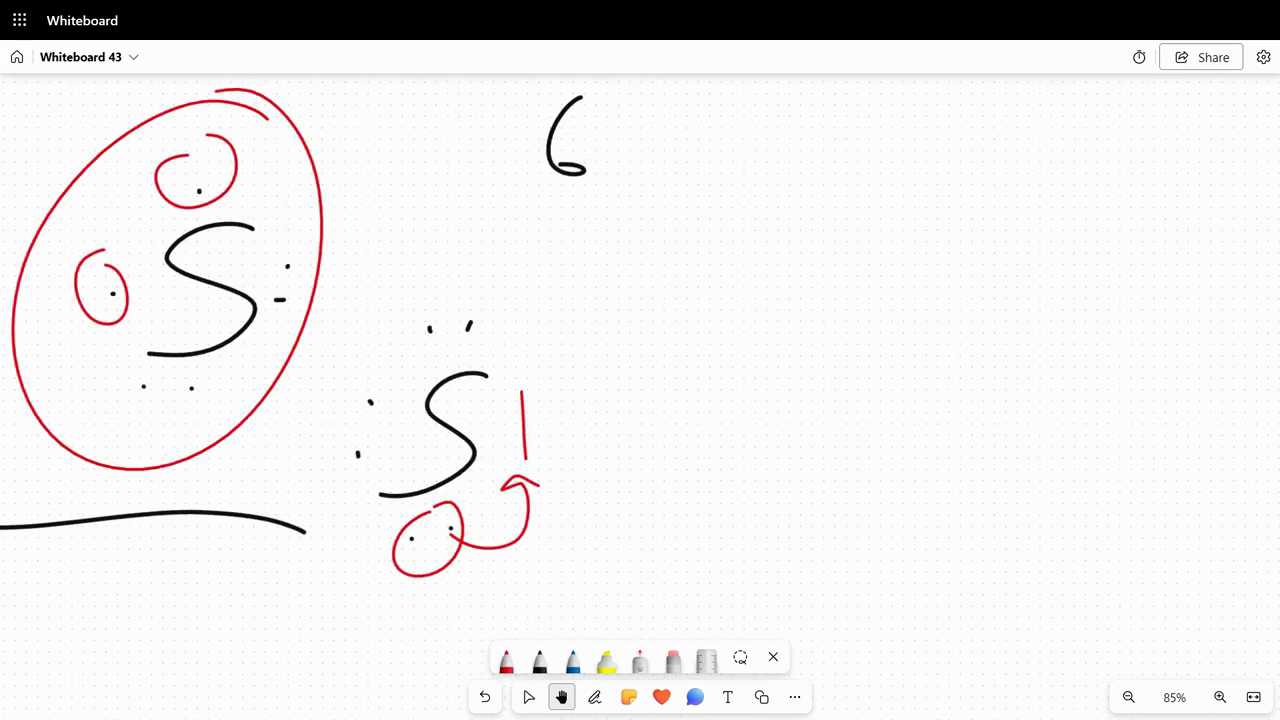
{"action": "left_click", "coordinate": [595, 697]}
{"action": "left_click_drag", "start_coordinate": [851, 245], "coordinate": [851, 432]}
{"action": "mouse_move", "coordinate": [850, 246]}
{"action": "left_mouse_down"}
{"action": "mouse_move", "coordinate": [922, 408]}
{"action": "mouse_move", "coordinate": [961, 252]}
{"action": "left_mouse_up"}
{"action": "left_click_drag", "start_coordinate": [992, 380], "coordinate": [1054, 416]}
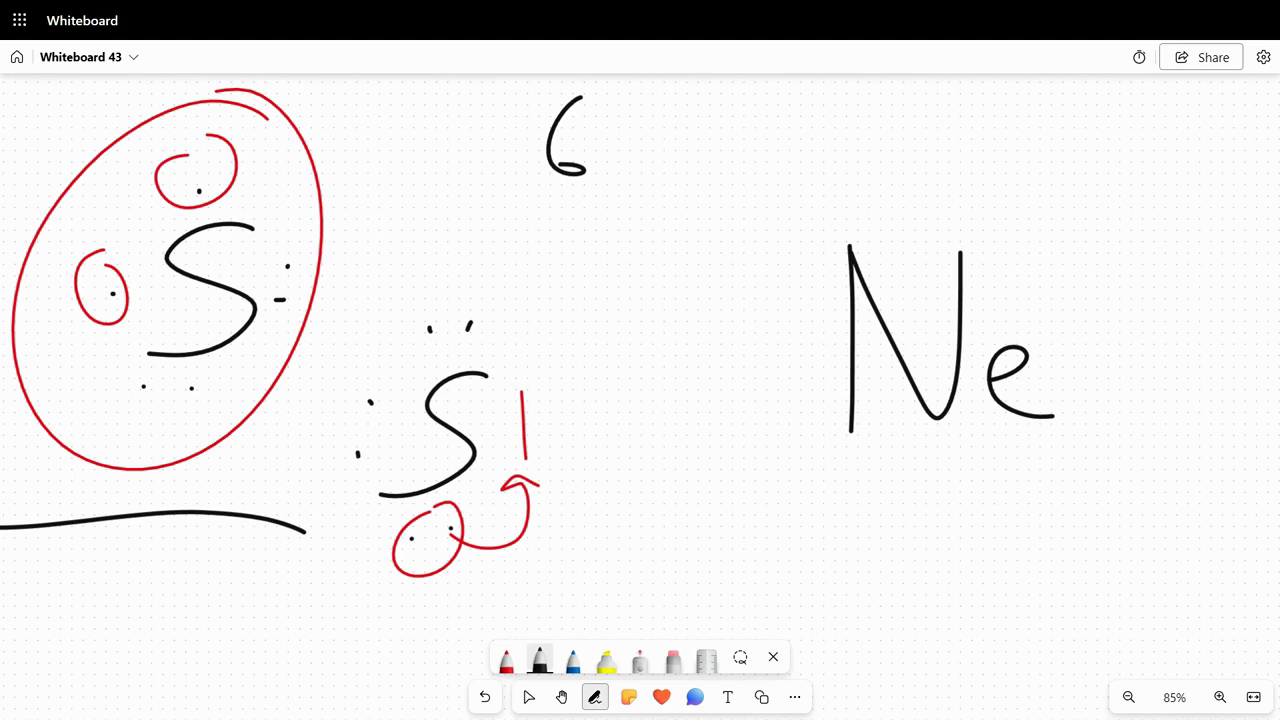
- Center Ne, write 8 at upper right, and place electron dots in pairs around it
{"action": "left_click", "coordinate": [562, 697]}
{"action": "left_click_drag", "start_coordinate": [900, 350], "coordinate": [600, 337]}
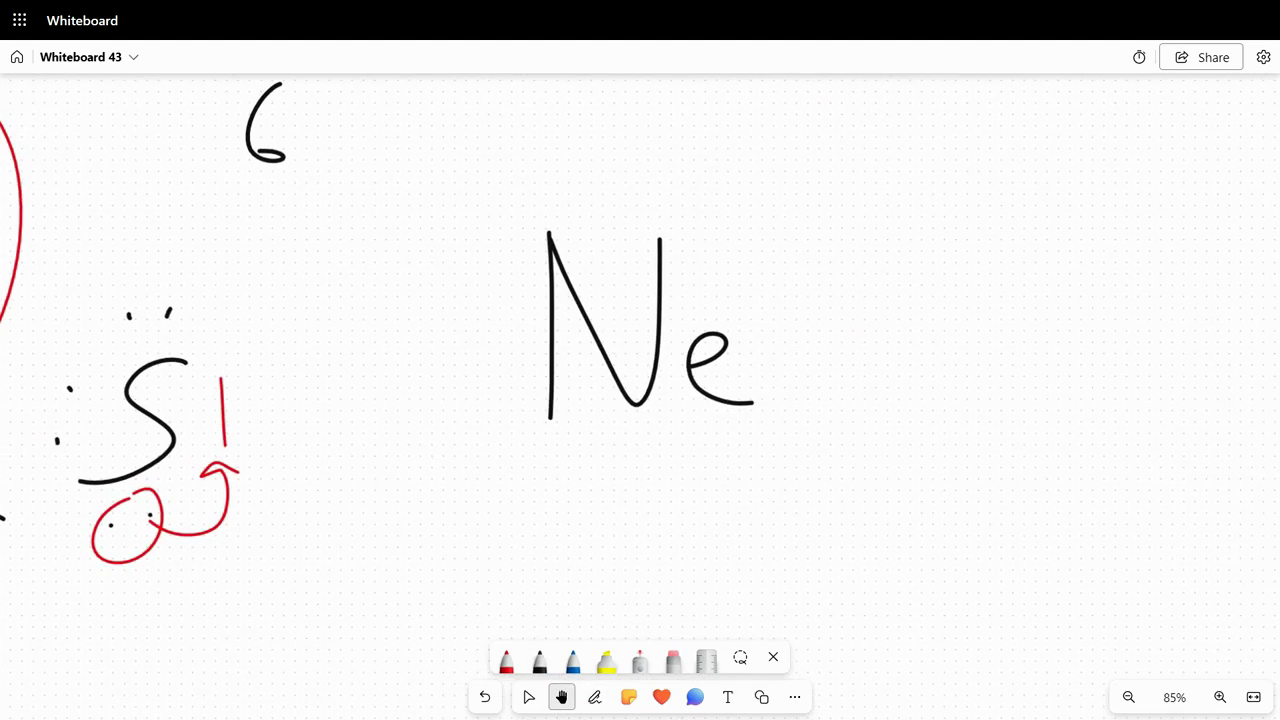
{"action": "key", "text": "p"}
{"action": "left_click_drag", "start_coordinate": [984, 142], "coordinate": [1020, 140]}
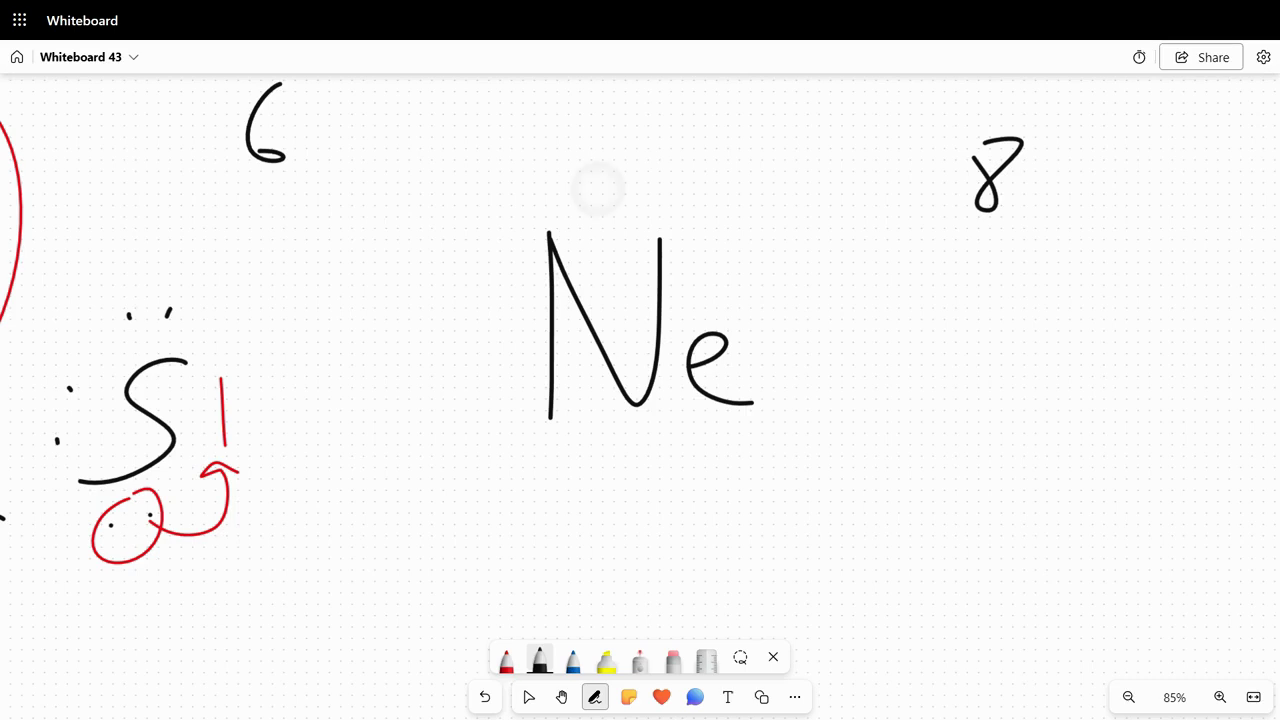
{"action": "left_click", "coordinate": [628, 460]}
{"action": "left_click", "coordinate": [496, 341]}
{"action": "left_click", "coordinate": [628, 183]}
{"action": "left_click", "coordinate": [753, 297]}
{"action": "left_click", "coordinate": [506, 296]}
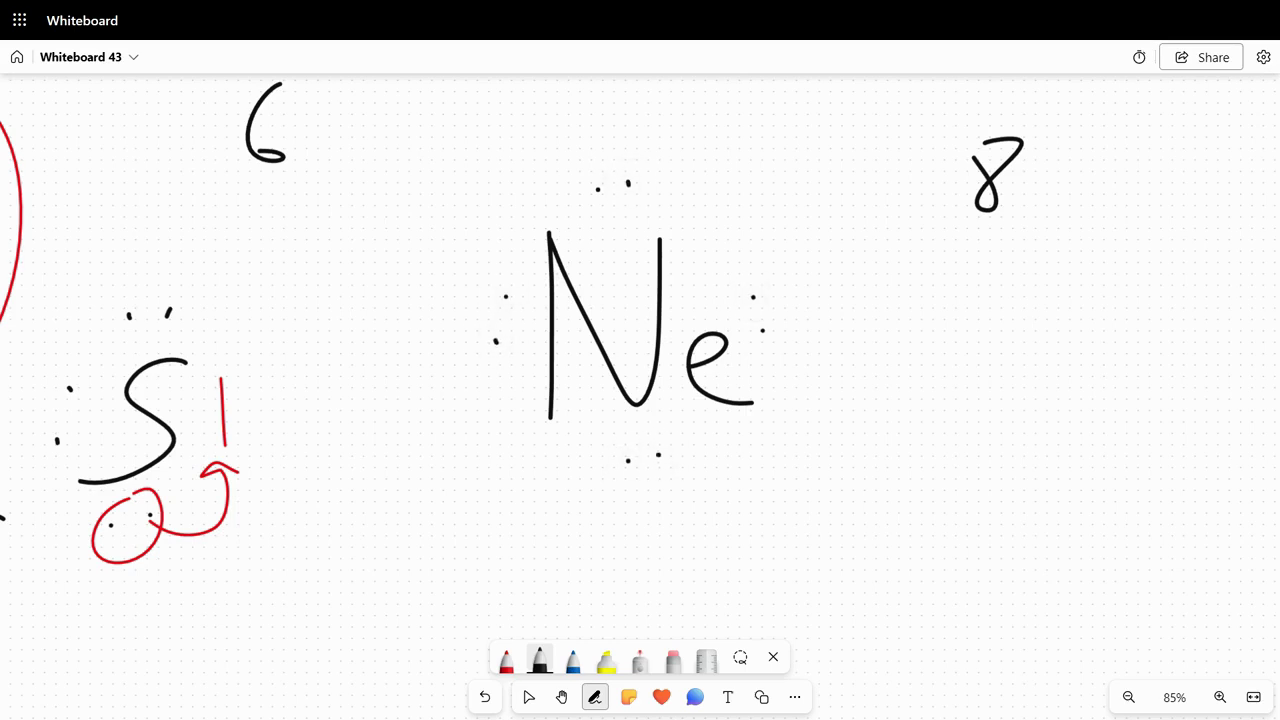